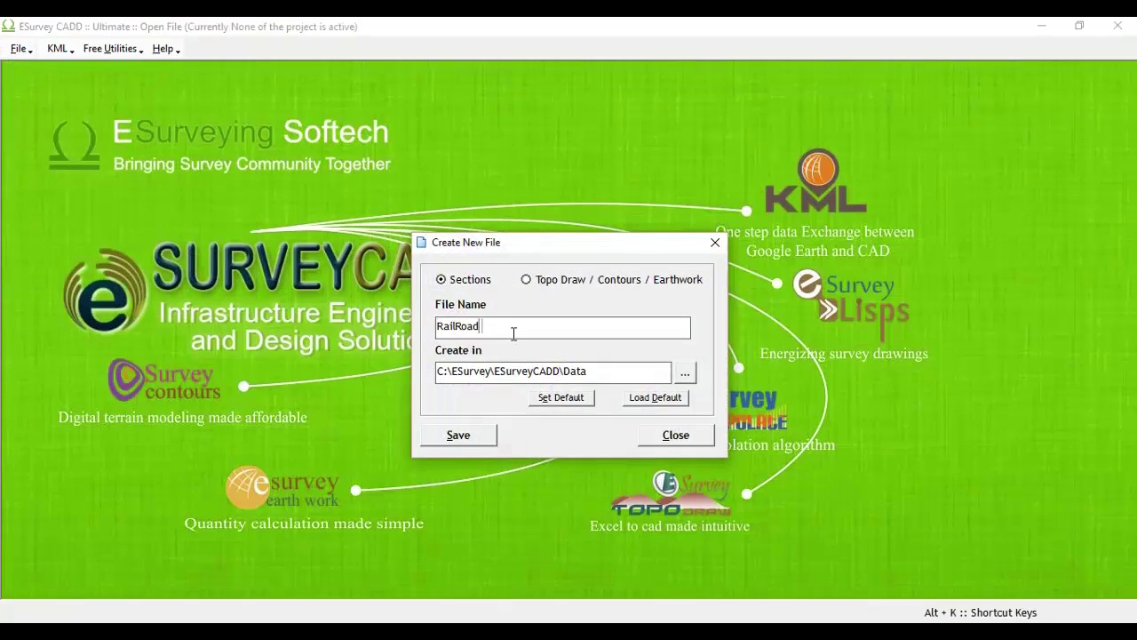
- Create the Sections project file and import the RailRoad Design_Data Excel spreadsheet into it
{"action": "left_click", "coordinate": [480, 434]}
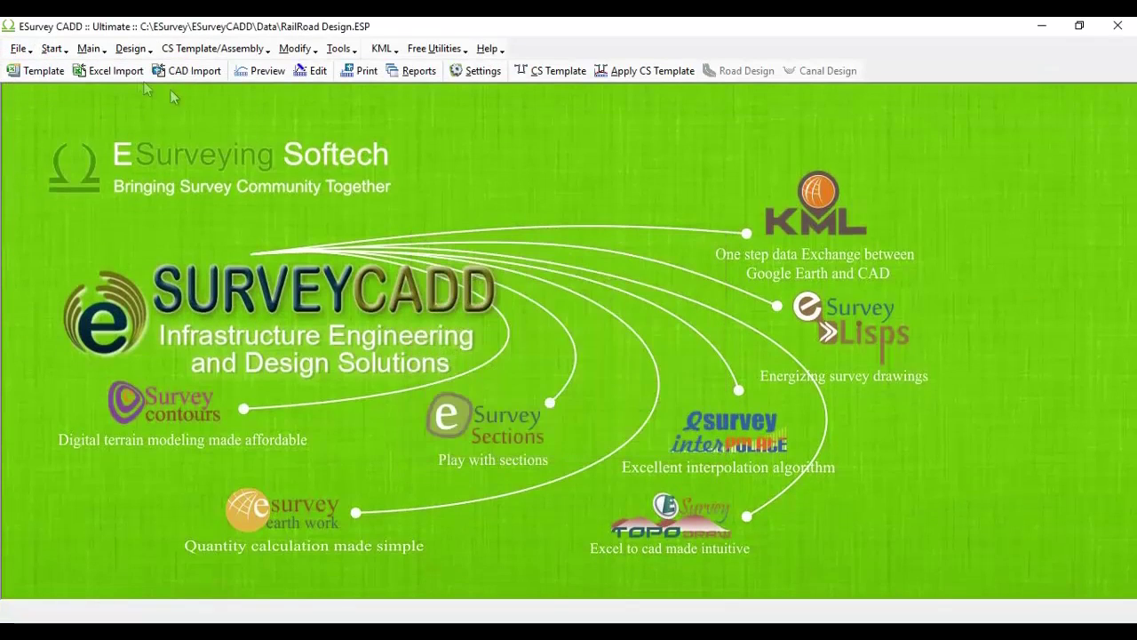
{"action": "left_click", "coordinate": [697, 342]}
{"action": "double_click", "coordinate": [670, 318]}
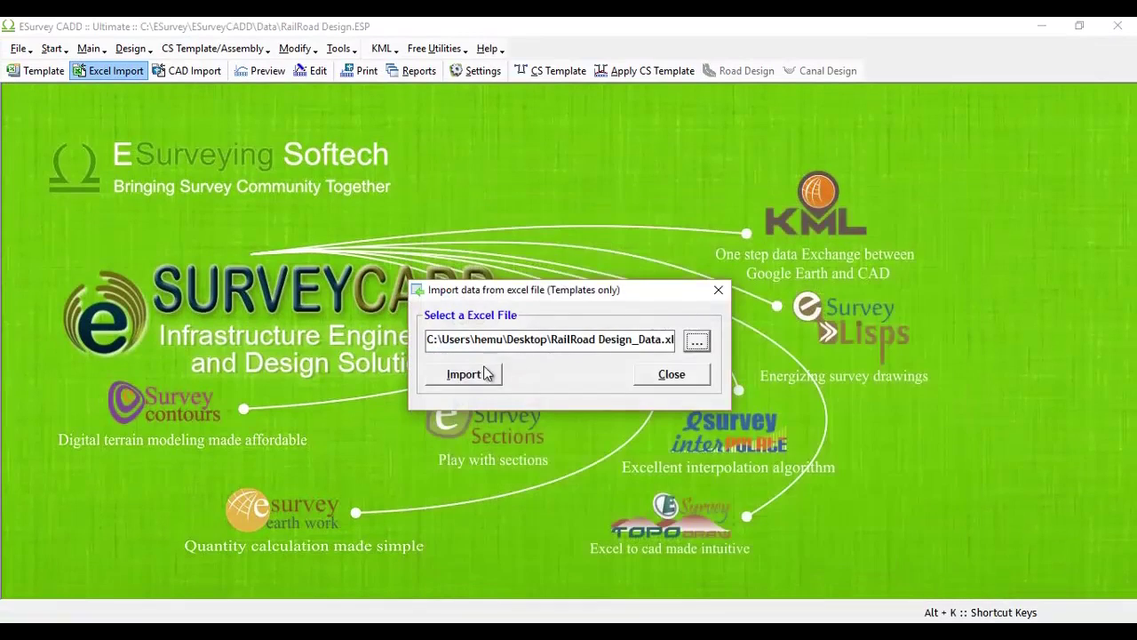
{"action": "left_click", "coordinate": [463, 374]}
{"action": "left_click", "coordinate": [683, 384]}
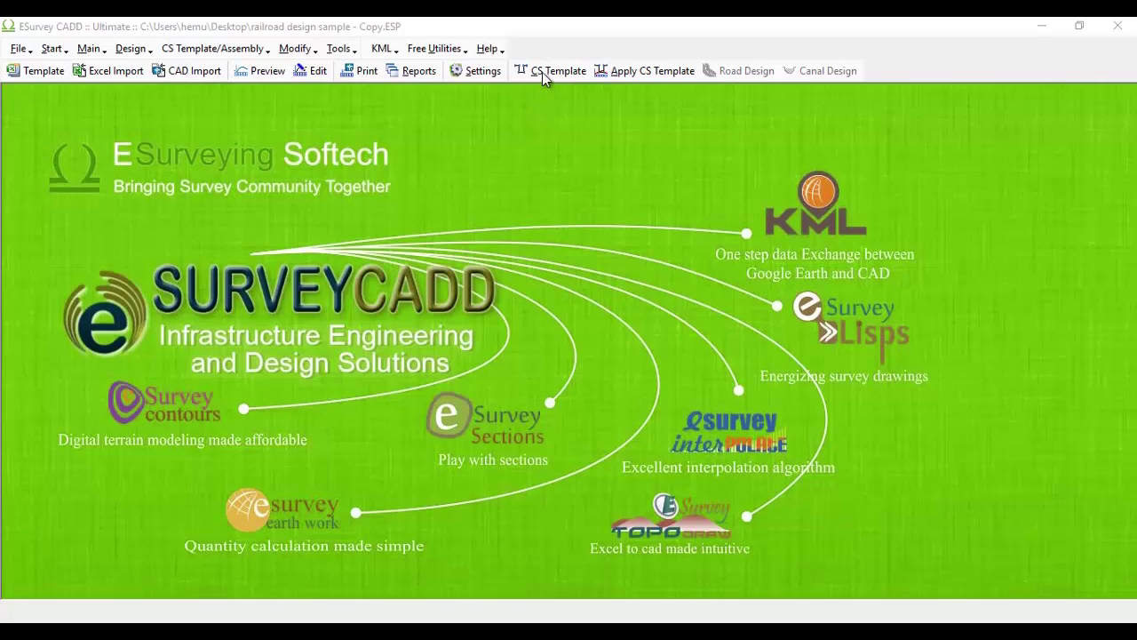
- Add a new cross-section template name, 'Railway Banking', in the CS Template editor
{"action": "left_click", "coordinate": [544, 72]}
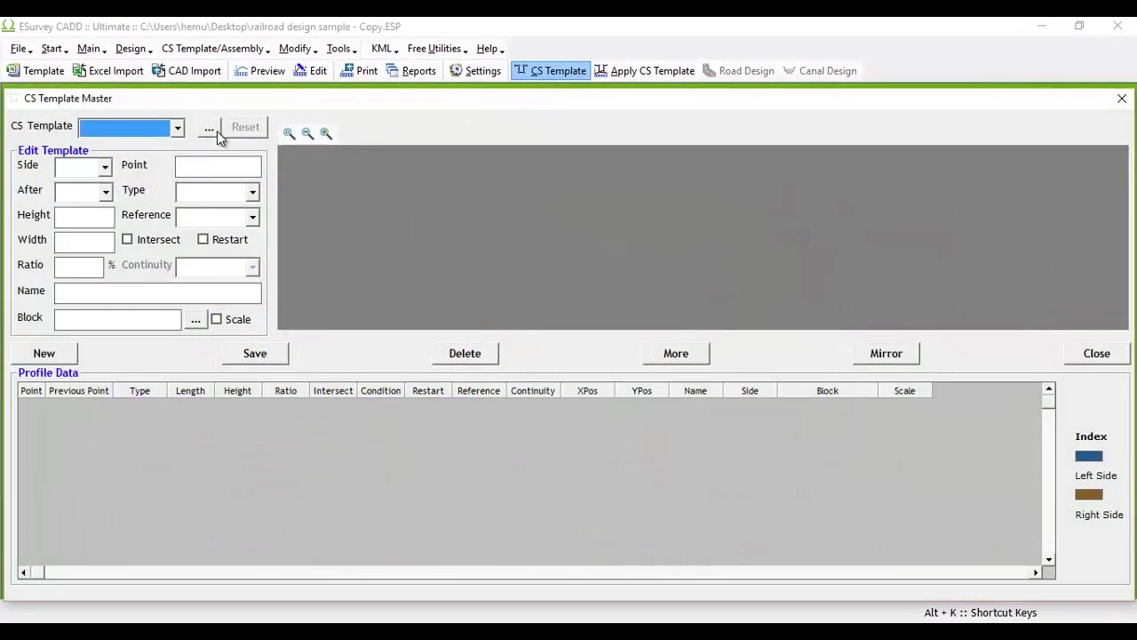
{"action": "left_click", "coordinate": [211, 130]}
{"action": "left_click", "coordinate": [452, 293]}
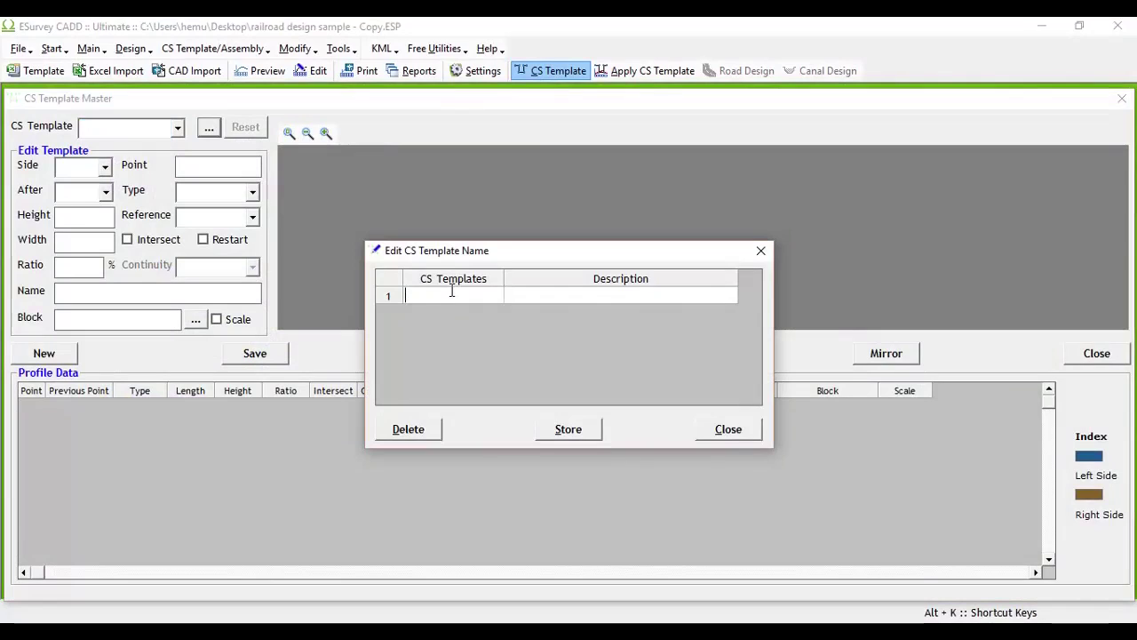
{"action": "type", "text": "Railway Banking"}
{"action": "key", "text": "Return"}
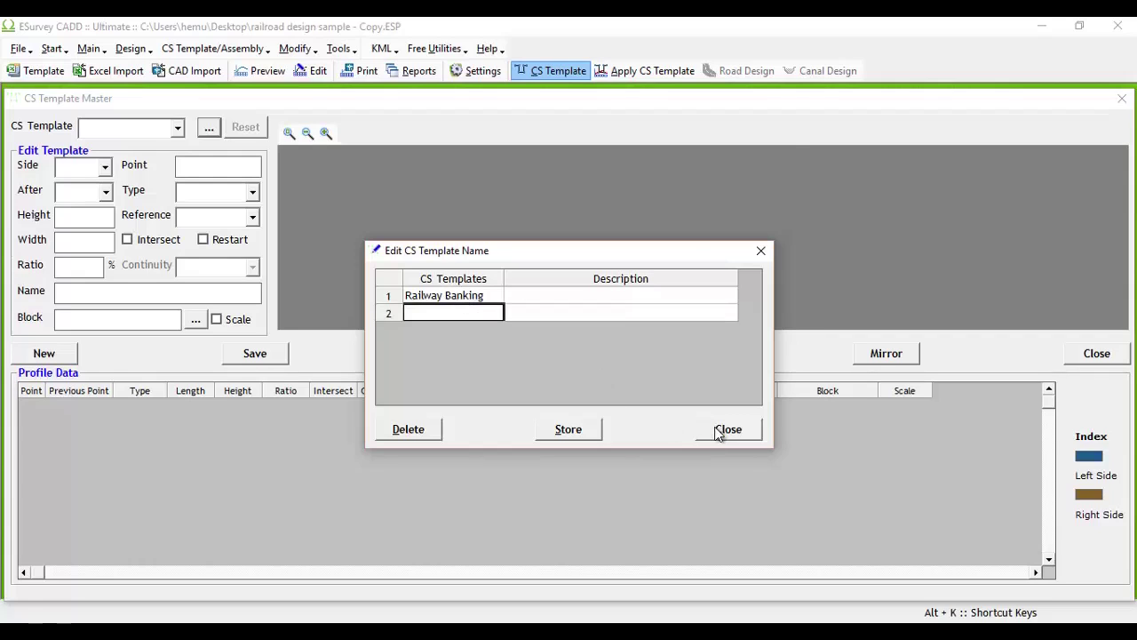
{"action": "left_click", "coordinate": [728, 429]}
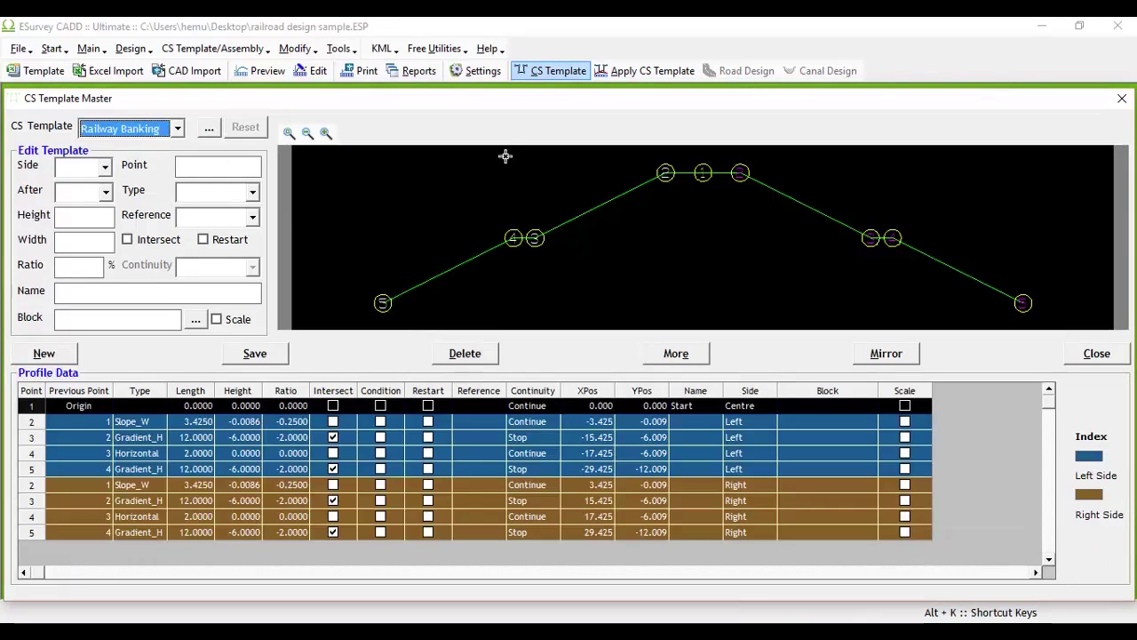
- Load the Blanket template, then the centerline template, to review their profiles
{"action": "scroll", "coordinate": [833, 243], "scroll_direction": "up", "scroll_amount": 2}
{"action": "scroll", "coordinate": [615, 212], "scroll_direction": "down", "scroll_amount": 5}
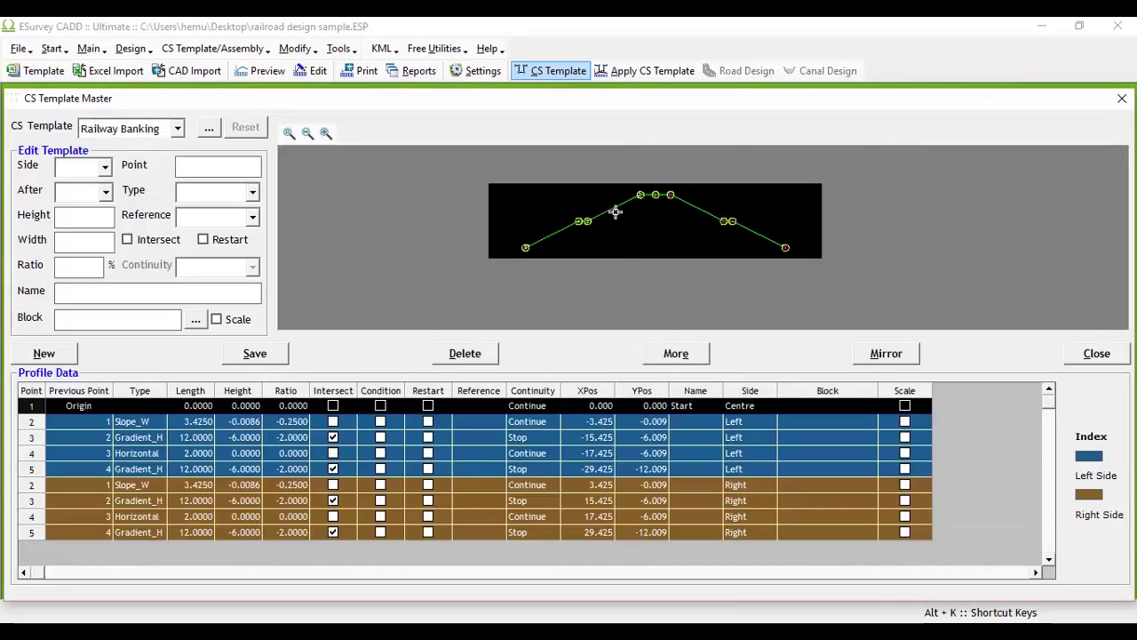
{"action": "scroll", "coordinate": [615, 212], "scroll_direction": "up", "scroll_amount": 3}
{"action": "scroll", "coordinate": [553, 254], "scroll_direction": "down", "scroll_amount": 2}
{"action": "left_click", "coordinate": [158, 130]}
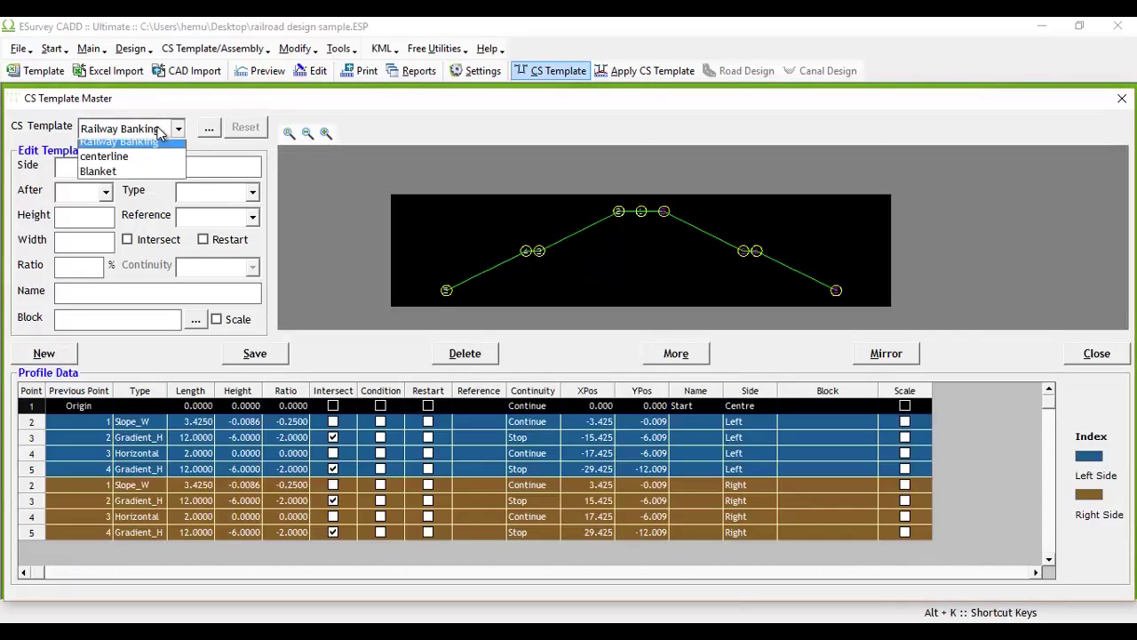
{"action": "left_click", "coordinate": [142, 172]}
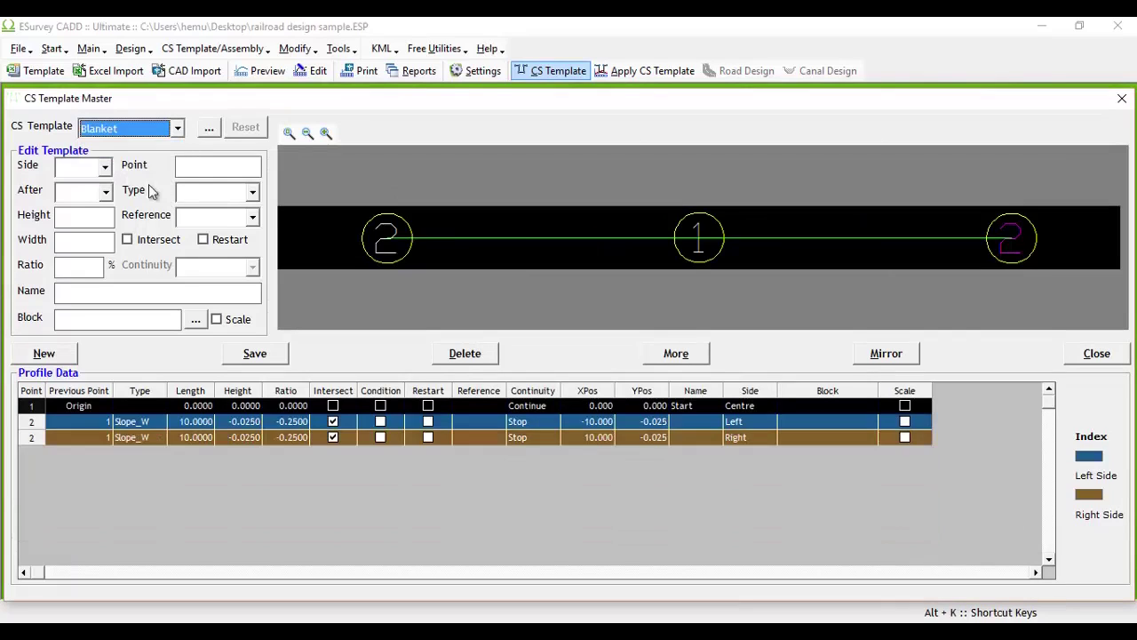
{"action": "scroll", "coordinate": [1057, 271], "scroll_direction": "up", "scroll_amount": 1}
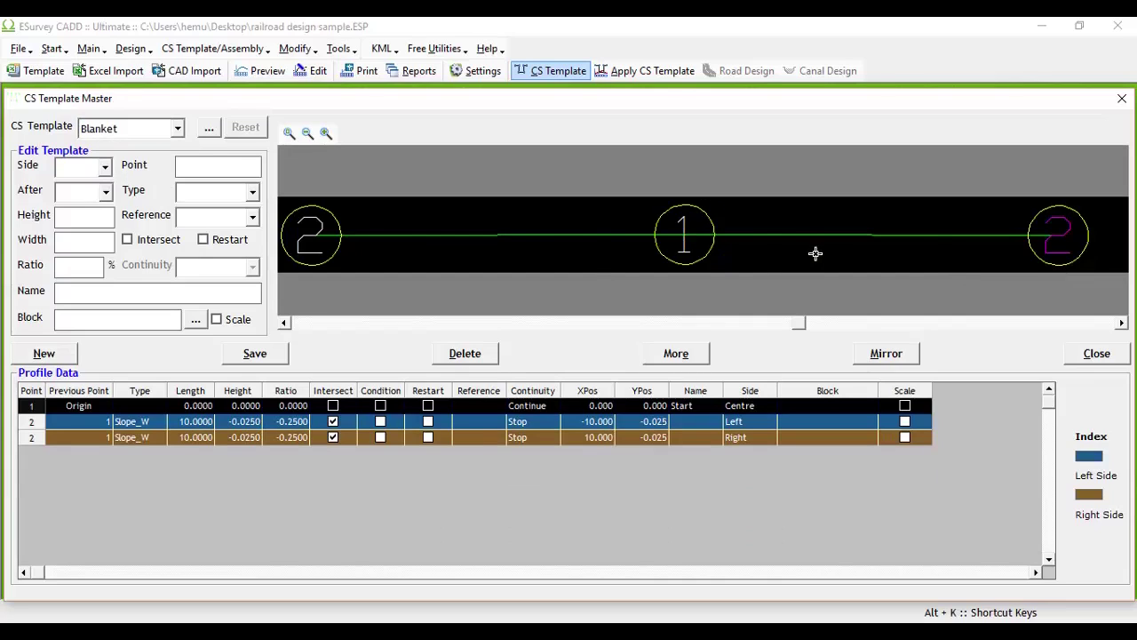
{"action": "scroll", "coordinate": [816, 253], "scroll_direction": "down", "scroll_amount": 1}
{"action": "left_click", "coordinate": [124, 133]}
{"action": "left_click", "coordinate": [105, 163]}
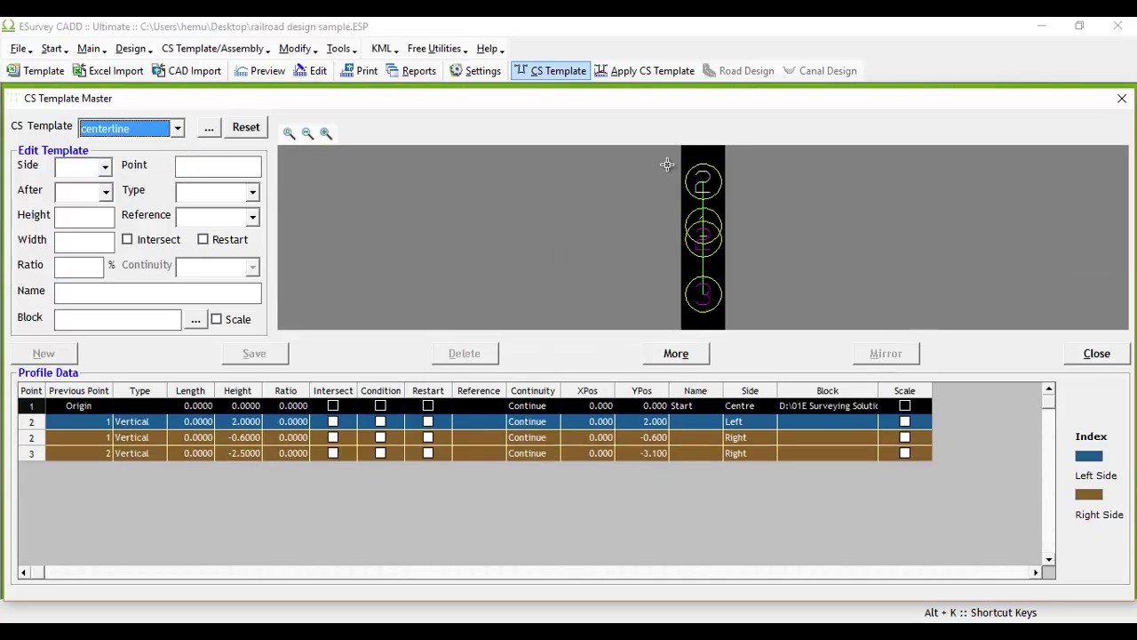
{"action": "scroll", "coordinate": [739, 299], "scroll_direction": "up", "scroll_amount": 3}
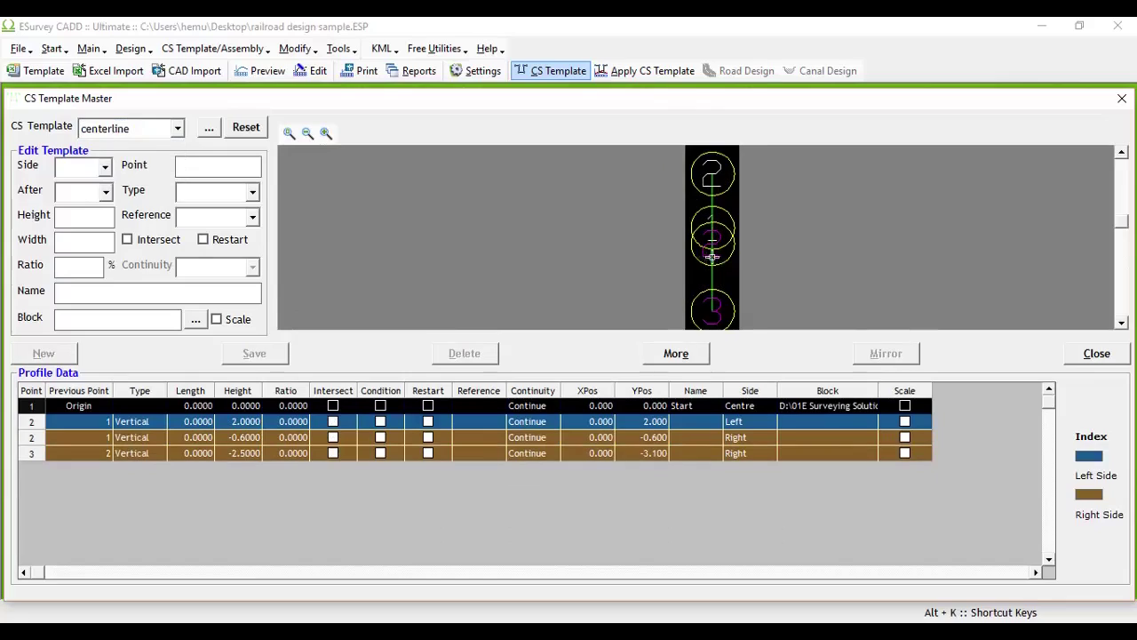
- Review the component rows of the Banking assembly definition
{"action": "left_click", "coordinate": [1101, 356]}
{"action": "left_click", "coordinate": [228, 57]}
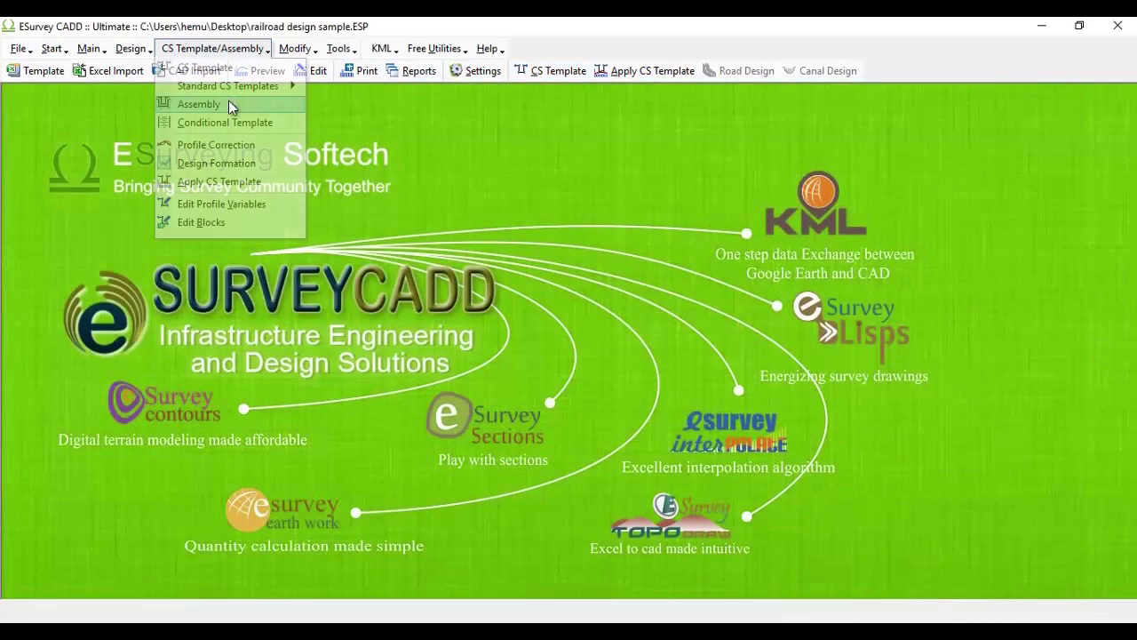
{"action": "left_click", "coordinate": [229, 100]}
{"action": "left_click", "coordinate": [461, 177]}
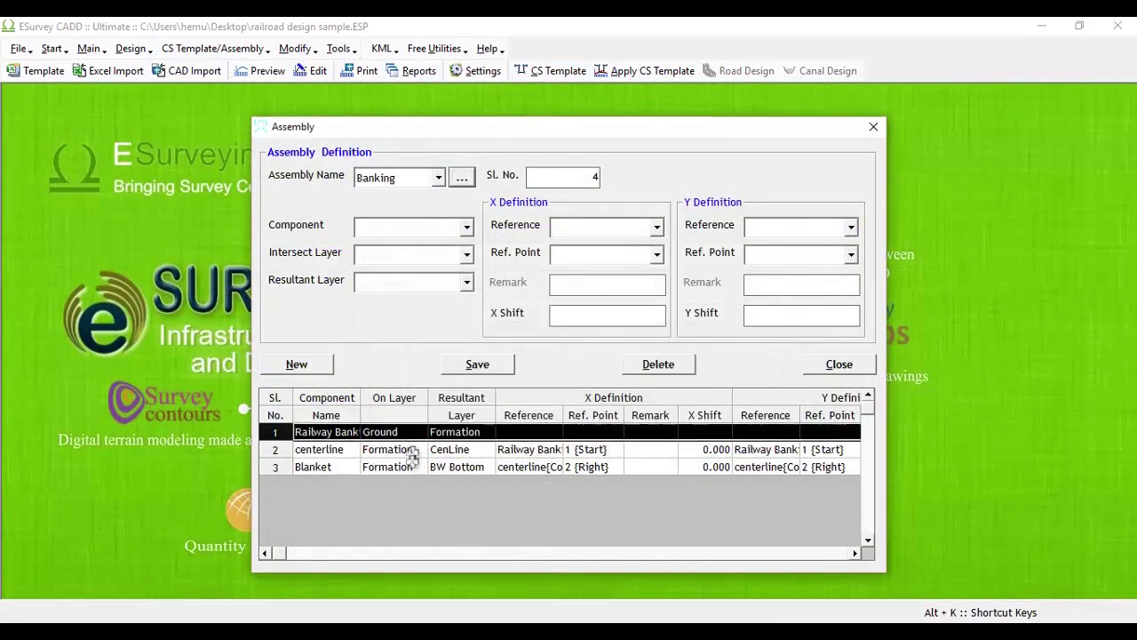
{"action": "key", "text": "Down"}
{"action": "key", "text": "Down"}
{"action": "left_click", "coordinate": [839, 365]}
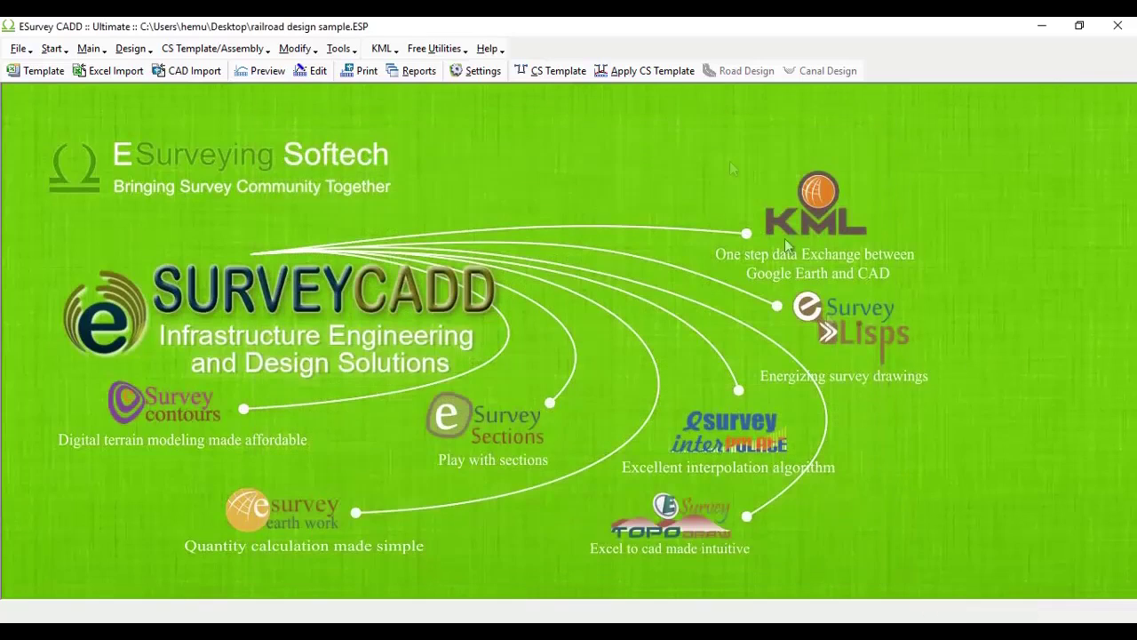
- Assign the Banking assembly to the section range From 0 To 990
{"action": "left_click", "coordinate": [649, 71]}
{"action": "left_click", "coordinate": [534, 201]}
{"action": "left_click", "coordinate": [431, 220]}
{"action": "left_click", "coordinate": [534, 229]}
{"action": "left_click_drag", "start_coordinate": [535, 265], "coordinate": [530, 338]}
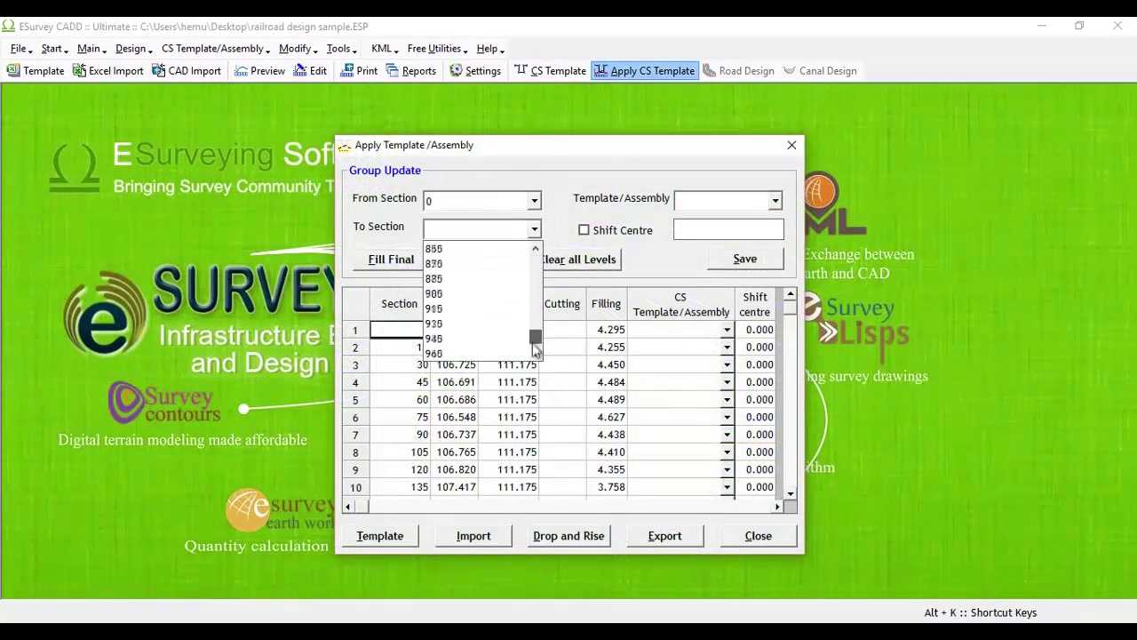
{"action": "left_click", "coordinate": [503, 349]}
{"action": "left_click", "coordinate": [776, 200]}
{"action": "left_click", "coordinate": [713, 237]}
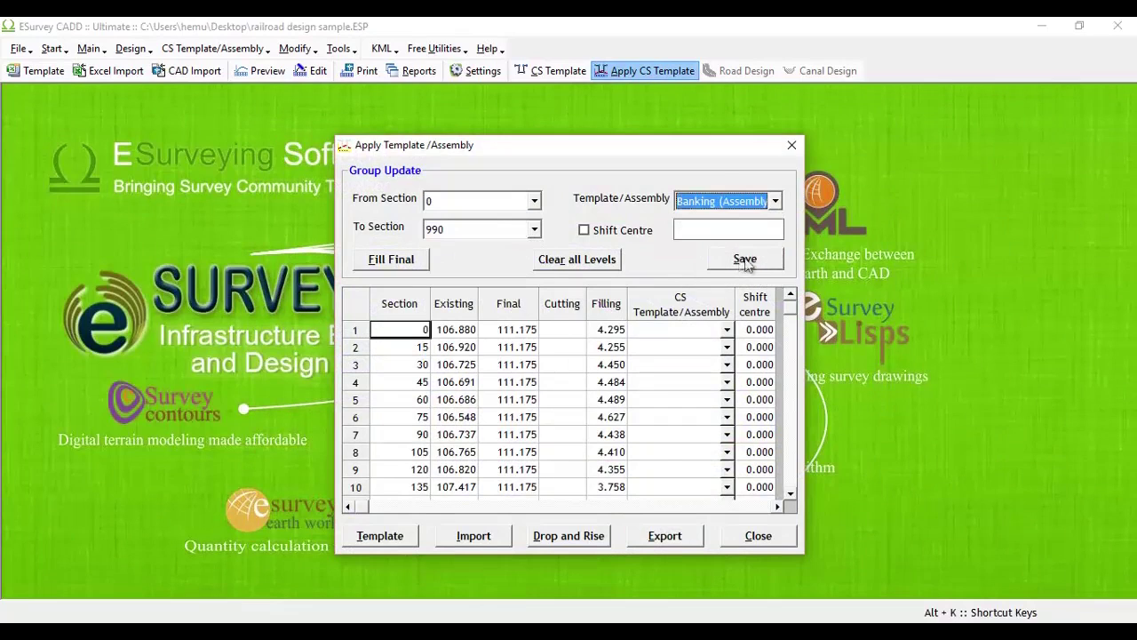
{"action": "left_click", "coordinate": [745, 259]}
{"action": "left_click", "coordinate": [758, 535]}
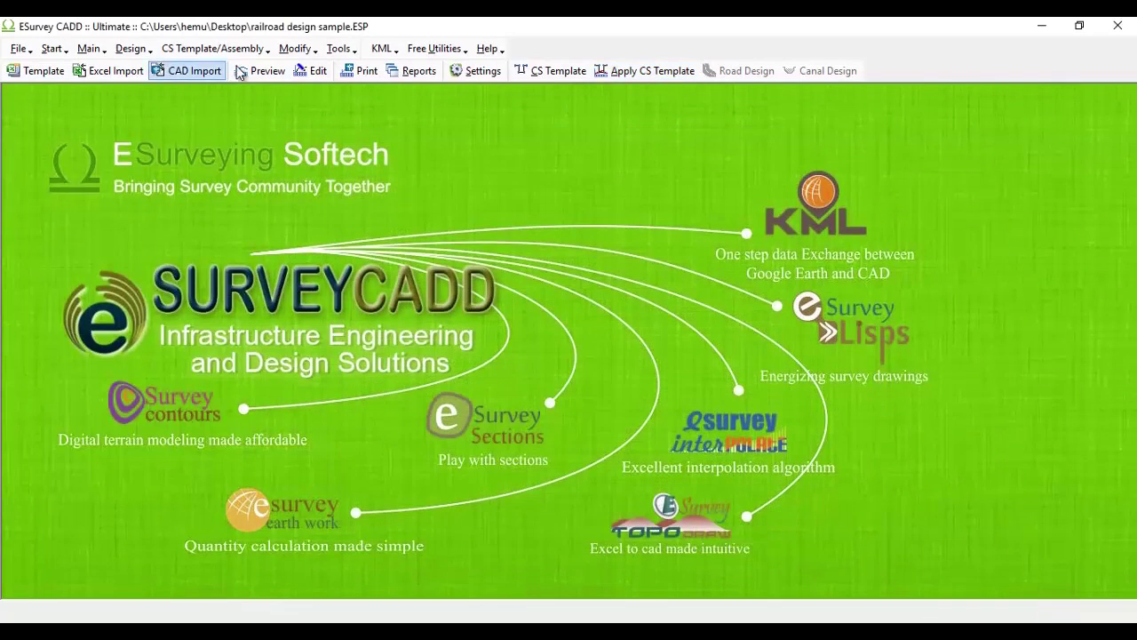
- Preview section 0's layers, zoom into the banking drawing, then fit it to extents
{"action": "left_click", "coordinate": [261, 71]}
{"action": "left_click", "coordinate": [39, 407]}
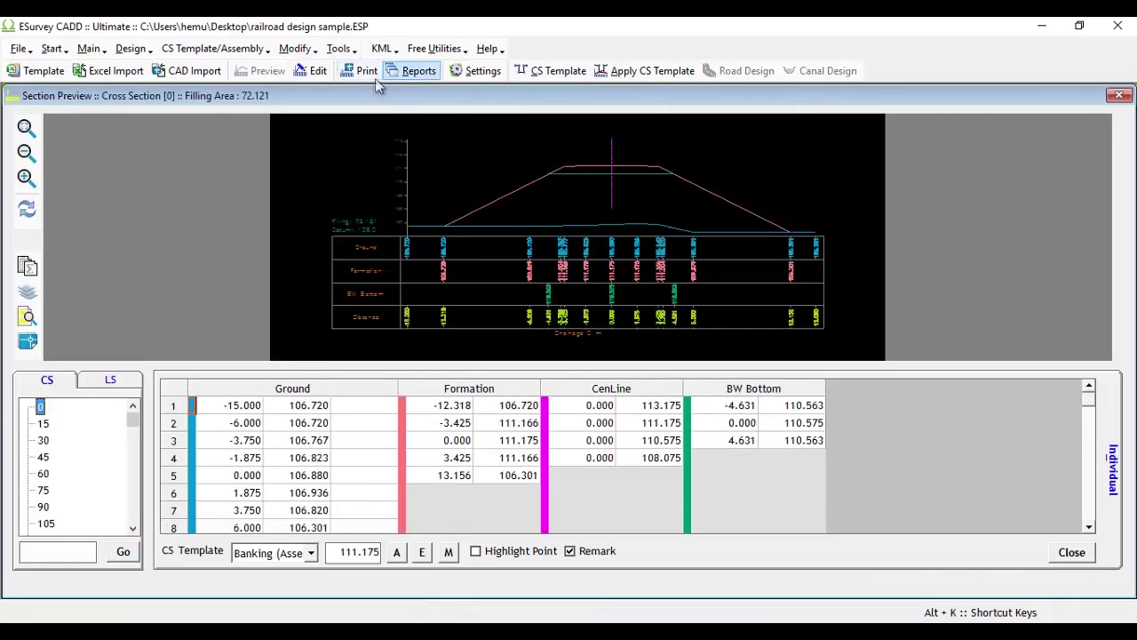
{"action": "left_click_drag", "start_coordinate": [426, 116], "coordinate": [782, 311]}
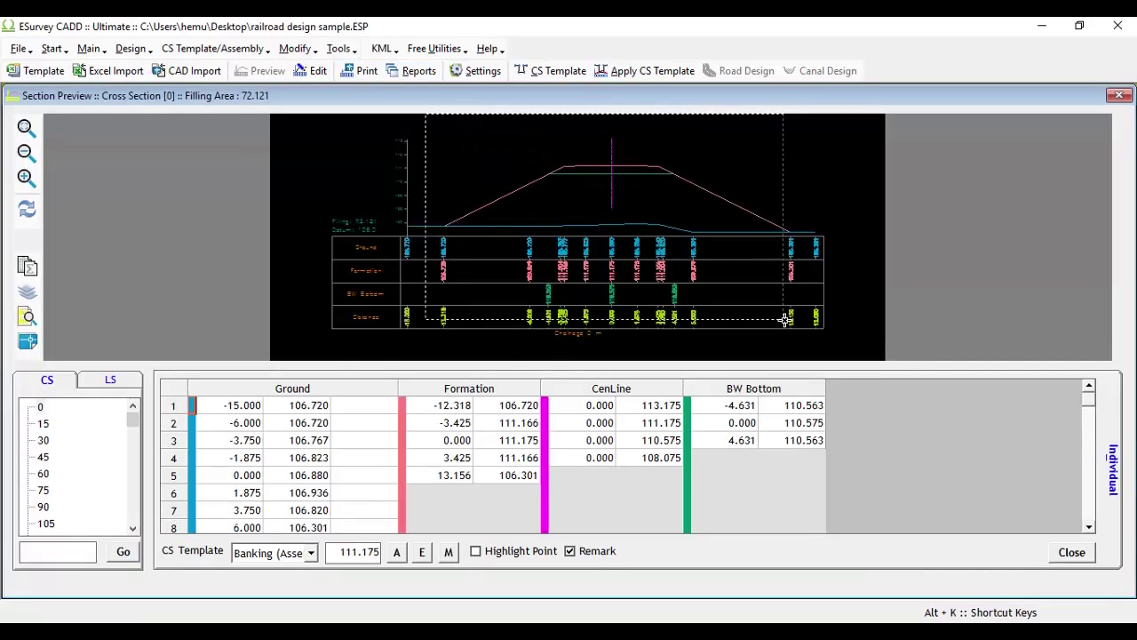
{"action": "scroll", "coordinate": [571, 236], "scroll_direction": "down", "scroll_amount": 2}
{"action": "scroll", "coordinate": [571, 236], "scroll_direction": "up", "scroll_amount": 2}
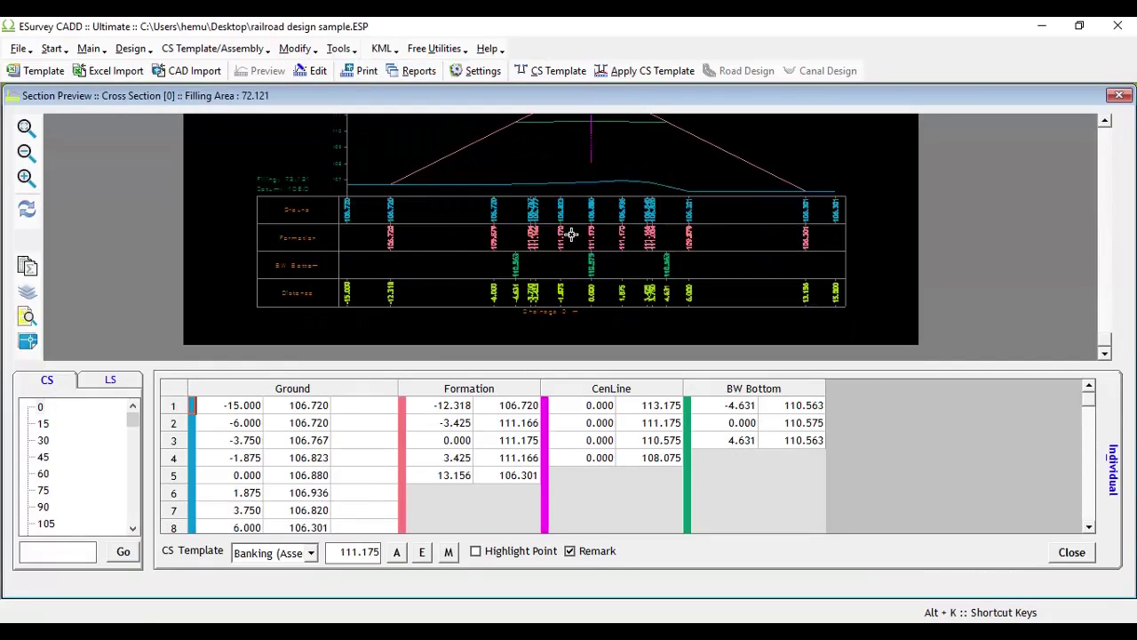
{"action": "scroll", "coordinate": [579, 231], "scroll_direction": "down", "scroll_amount": 2}
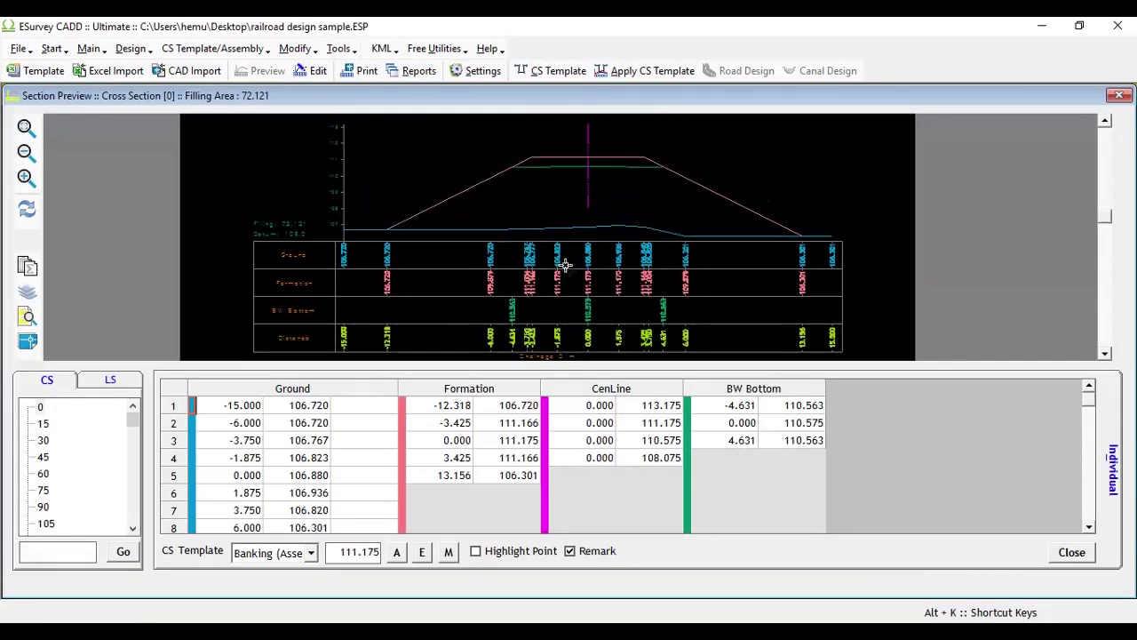
{"action": "left_click", "coordinate": [25, 128]}
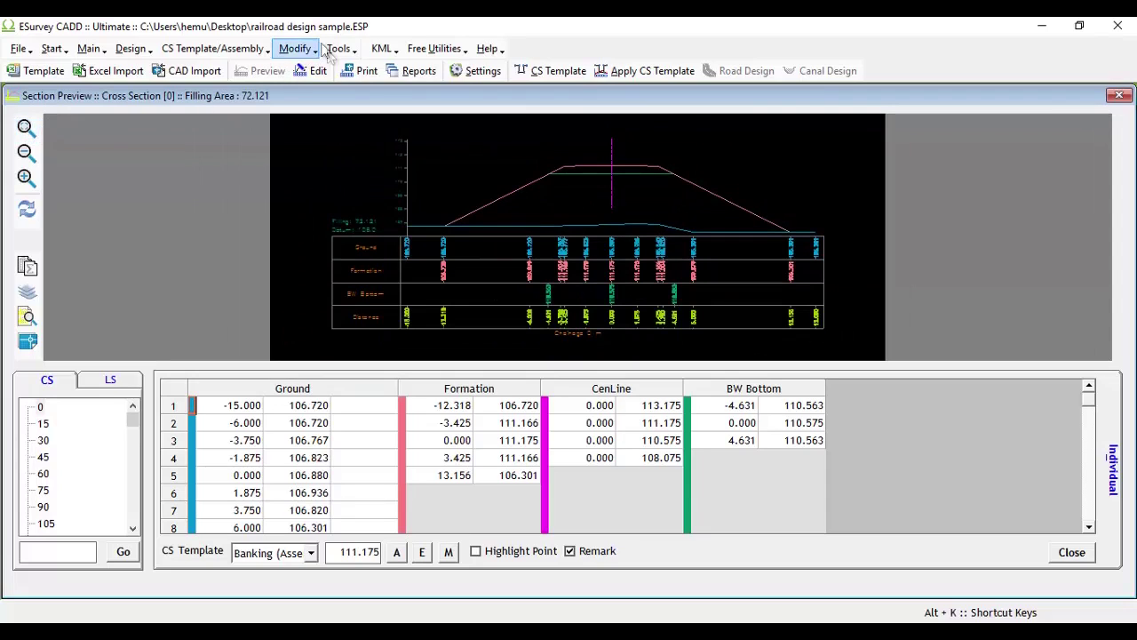
- Start a new Merge derived layer named EW, resultant layer41, displayed as a line
{"action": "left_click", "coordinate": [296, 48]}
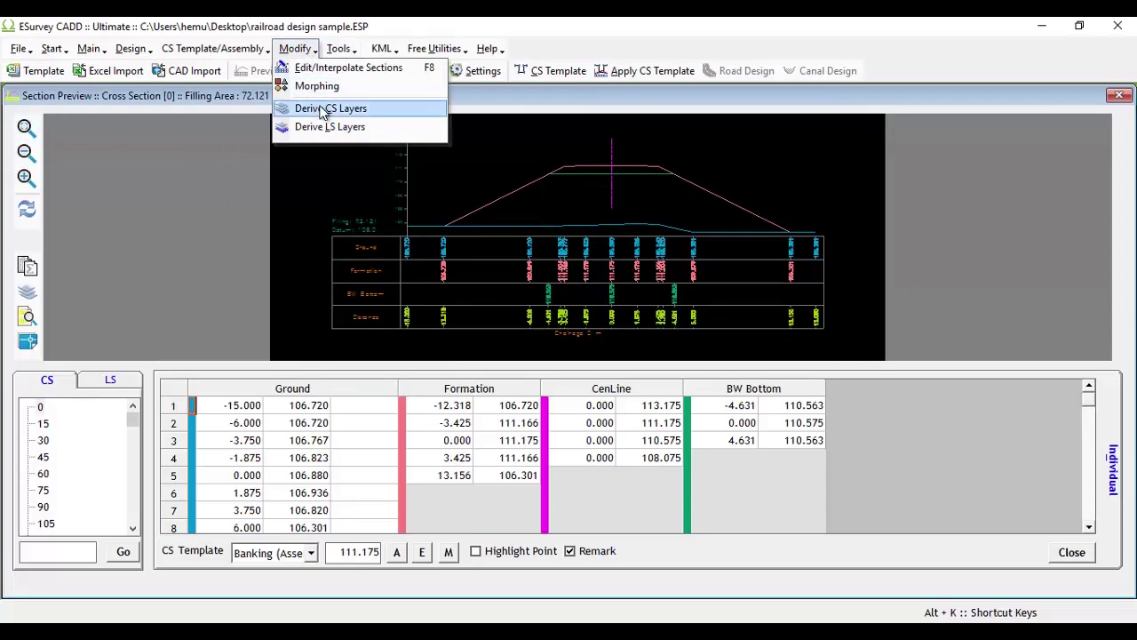
{"action": "left_click", "coordinate": [375, 112]}
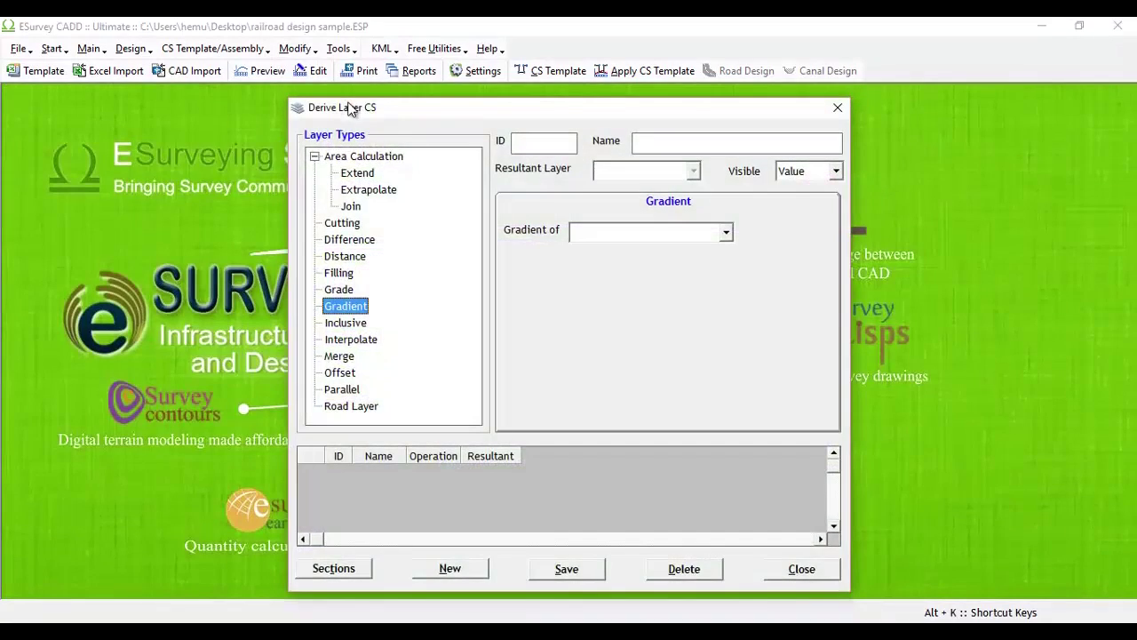
{"action": "left_click", "coordinate": [336, 355]}
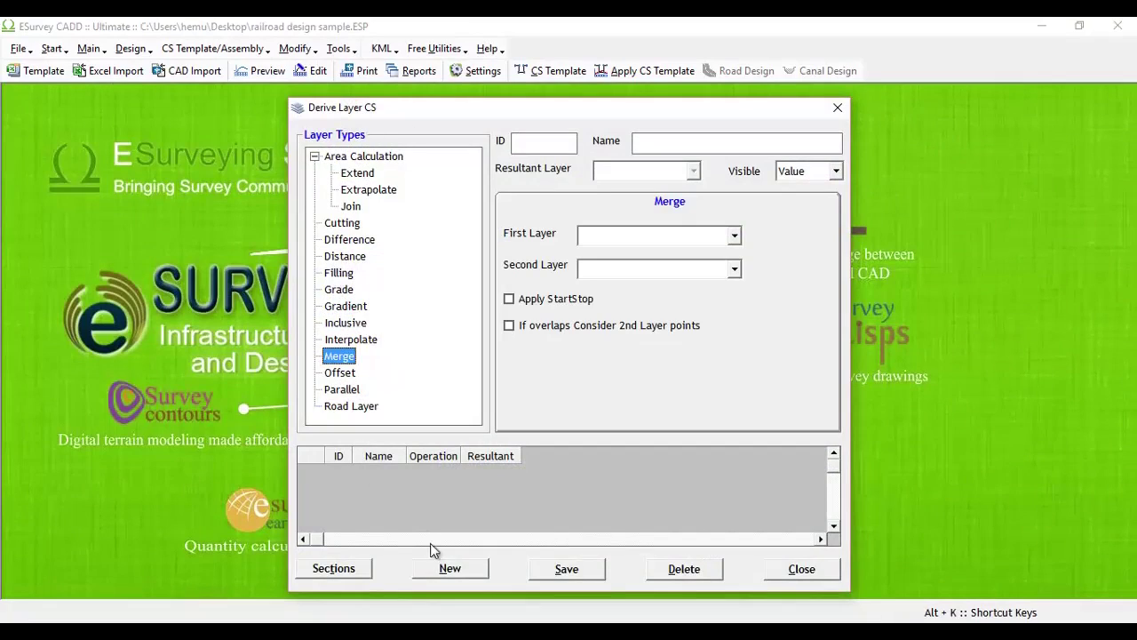
{"action": "left_click", "coordinate": [439, 568]}
{"action": "left_click", "coordinate": [707, 144]}
{"action": "left_click", "coordinate": [693, 169]}
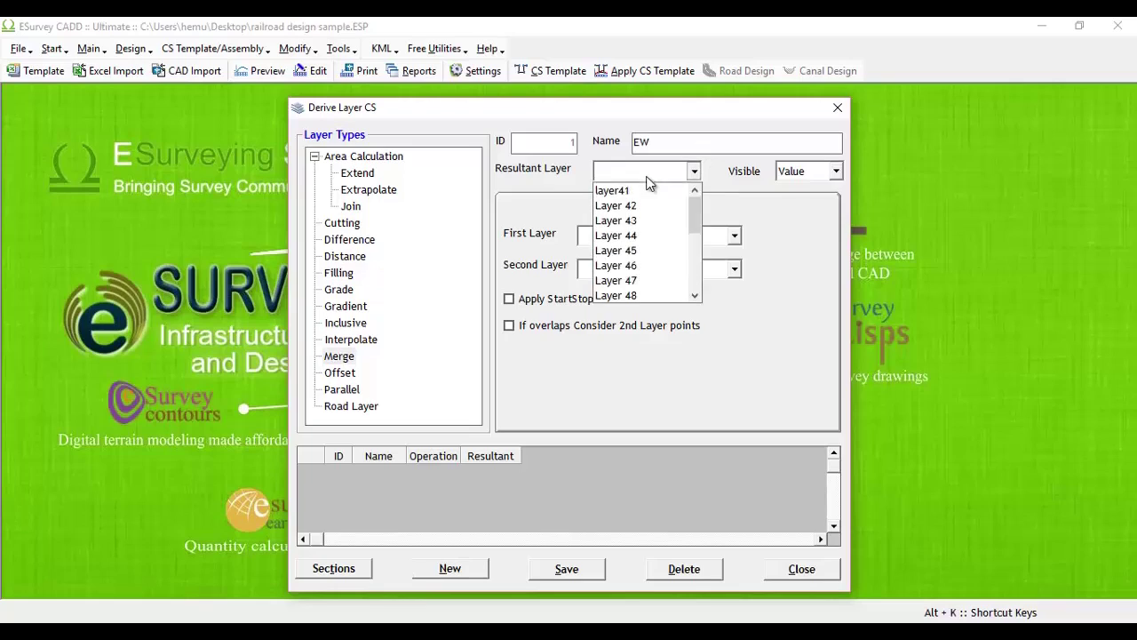
{"action": "left_click", "coordinate": [653, 183]}
{"action": "left_click", "coordinate": [785, 174]}
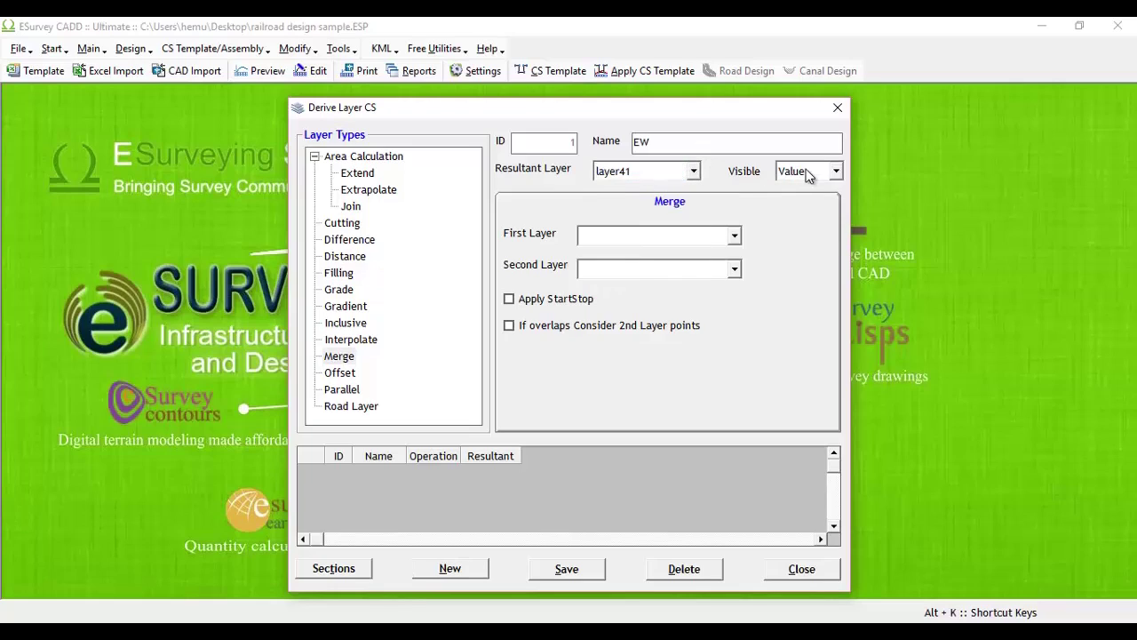
{"action": "left_click", "coordinate": [798, 203]}
- Merge Formation with BW Bottom, preferring second-layer points on overlap, and save
{"action": "left_click", "coordinate": [619, 235]}
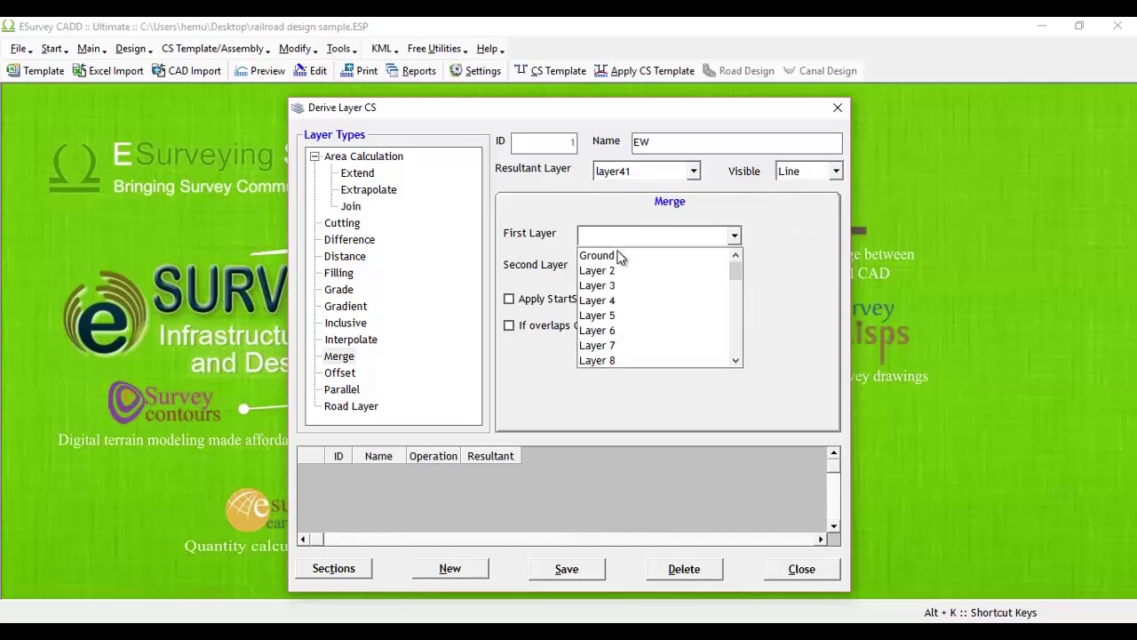
{"action": "scroll", "coordinate": [615, 271], "scroll_direction": "down", "scroll_amount": 4}
{"action": "scroll", "coordinate": [622, 284], "scroll_direction": "down", "scroll_amount": 2}
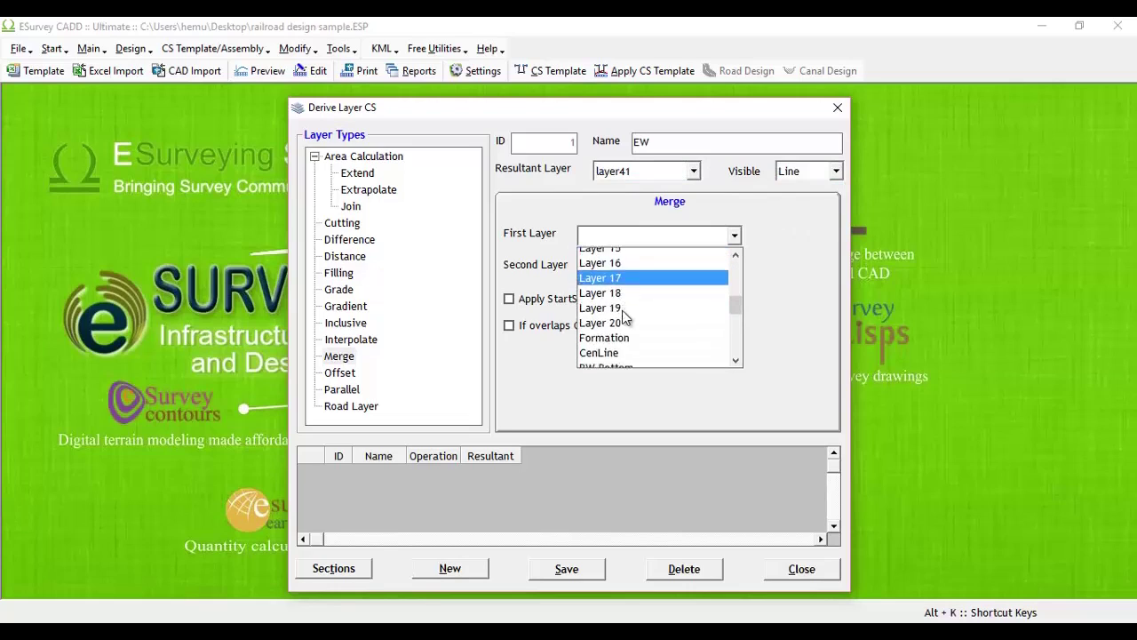
{"action": "left_click", "coordinate": [633, 284]}
{"action": "left_click", "coordinate": [634, 270]}
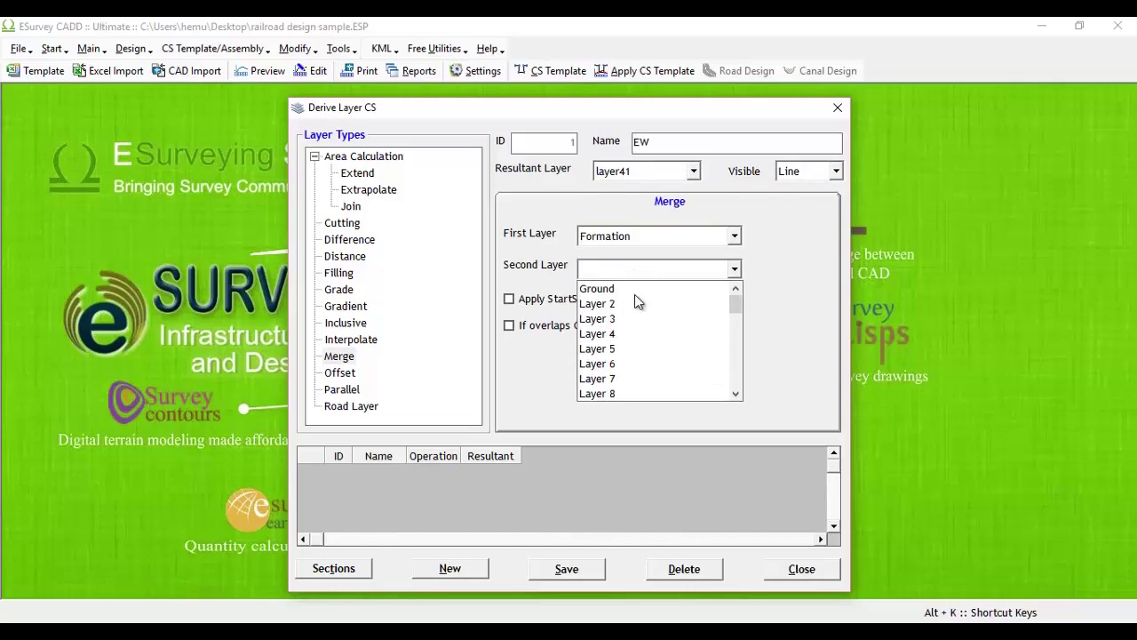
{"action": "scroll", "coordinate": [635, 305], "scroll_direction": "down", "scroll_amount": 6}
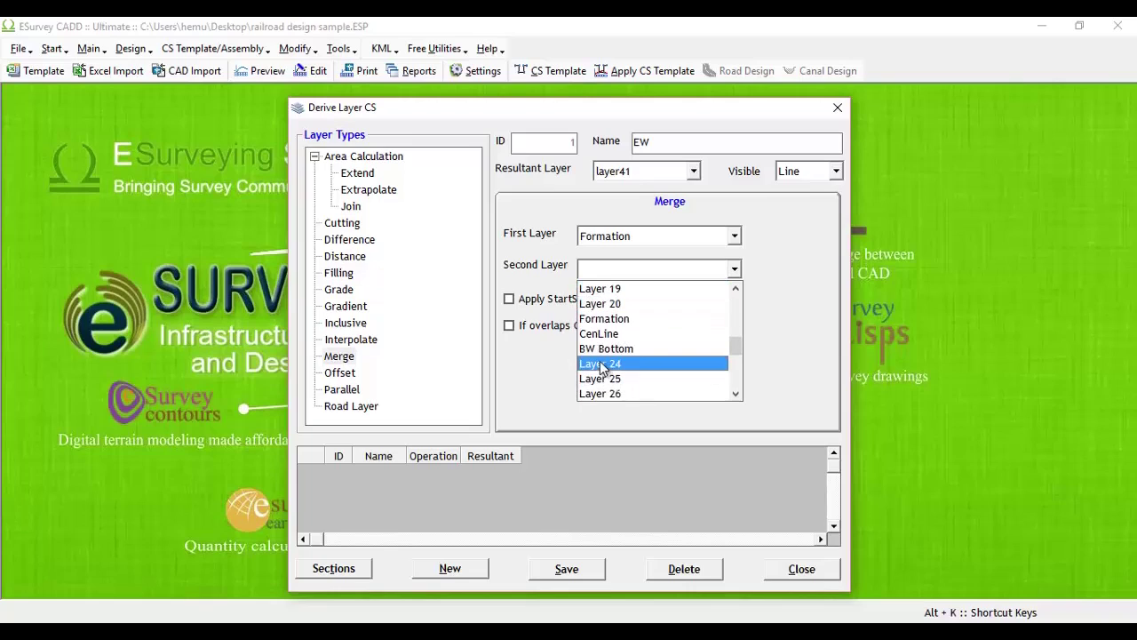
{"action": "left_click", "coordinate": [610, 347]}
{"action": "left_click", "coordinate": [553, 325]}
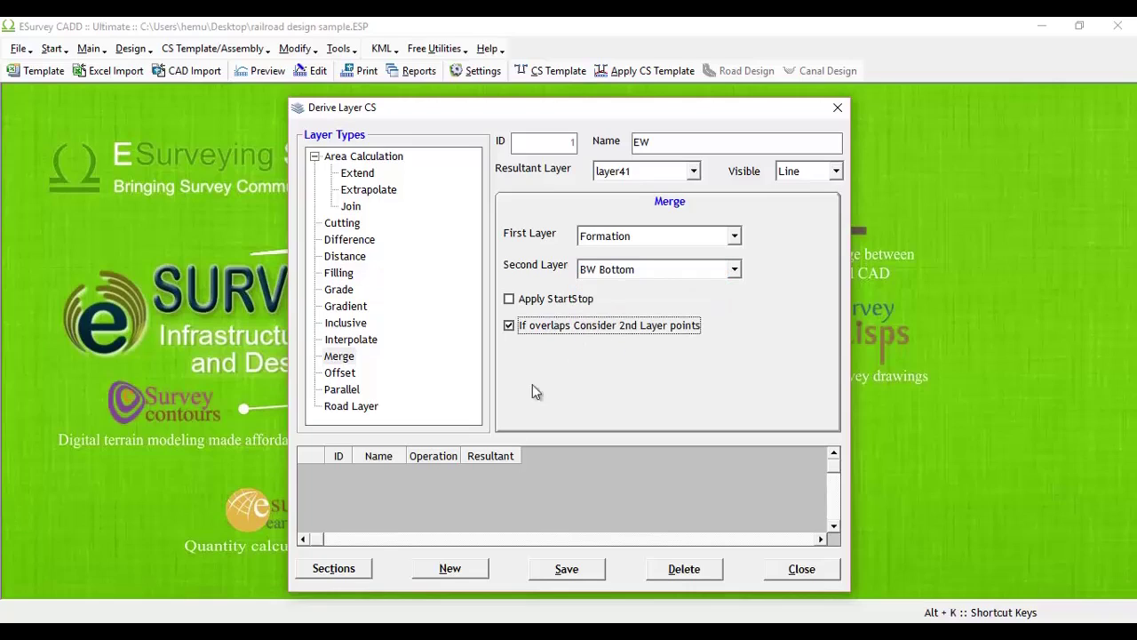
{"action": "left_click", "coordinate": [567, 569]}
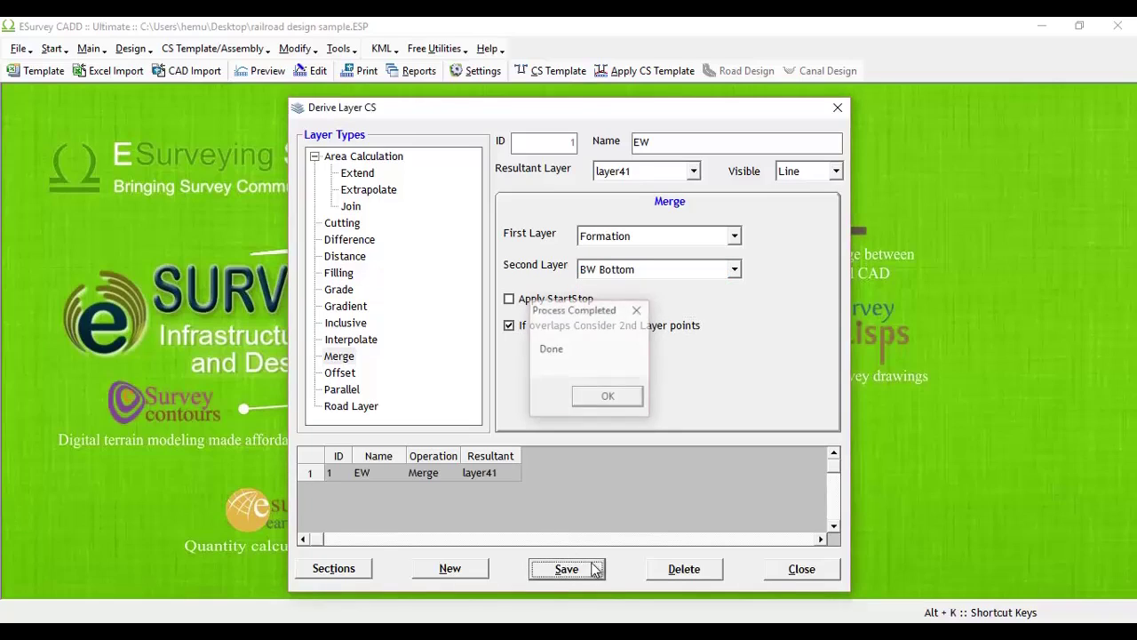
{"action": "key", "text": "Return"}
- Save a new Earthwork area combination from Ground to layer41 in Area Calculation settings
{"action": "left_click", "coordinate": [794, 569]}
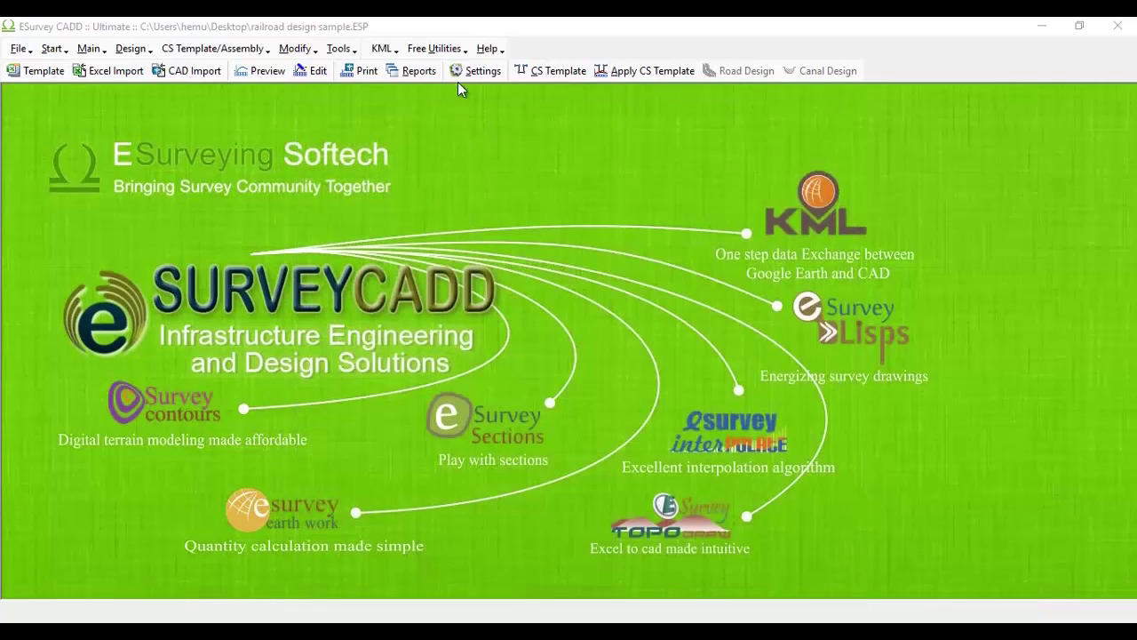
{"action": "left_click", "coordinate": [464, 71]}
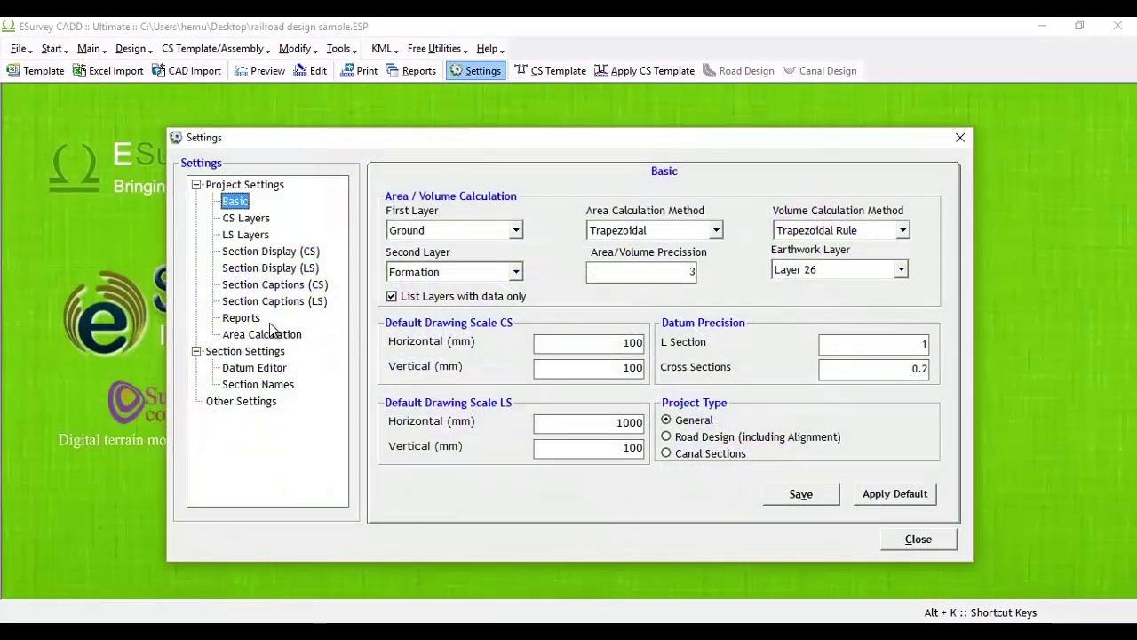
{"action": "left_click", "coordinate": [268, 333]}
{"action": "left_click", "coordinate": [647, 318]}
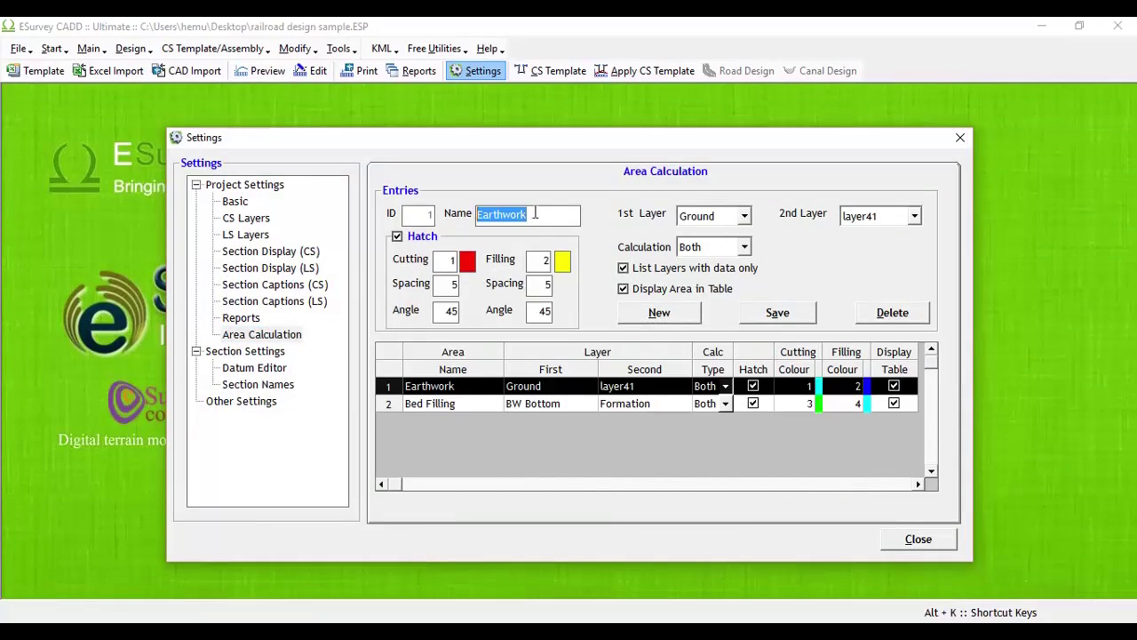
{"action": "left_click", "coordinate": [536, 214]}
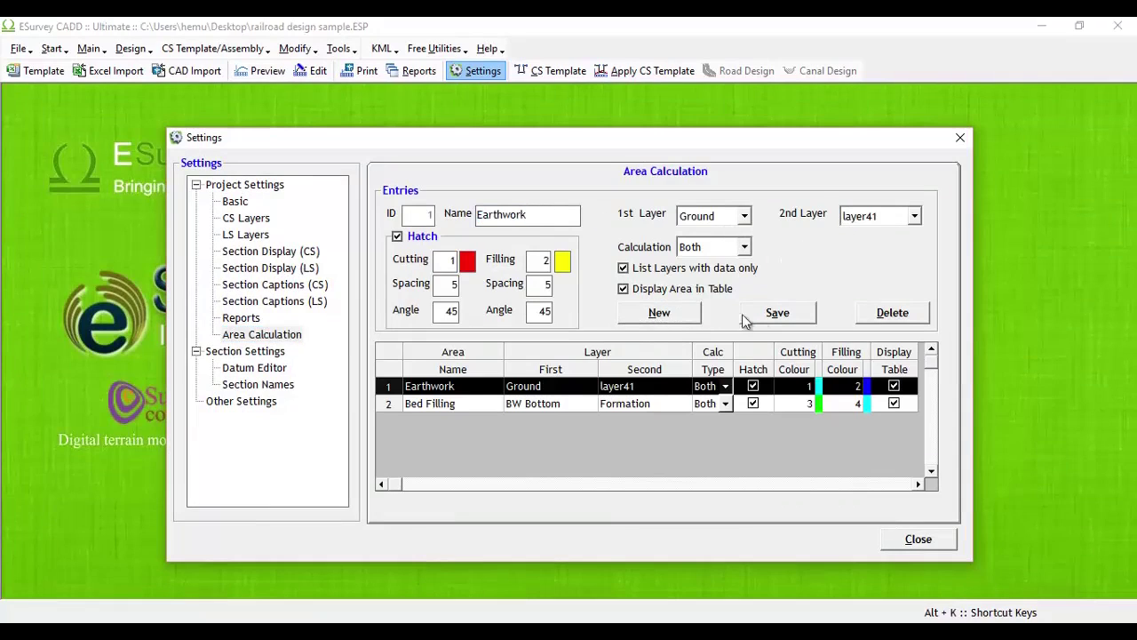
{"action": "left_click", "coordinate": [781, 322]}
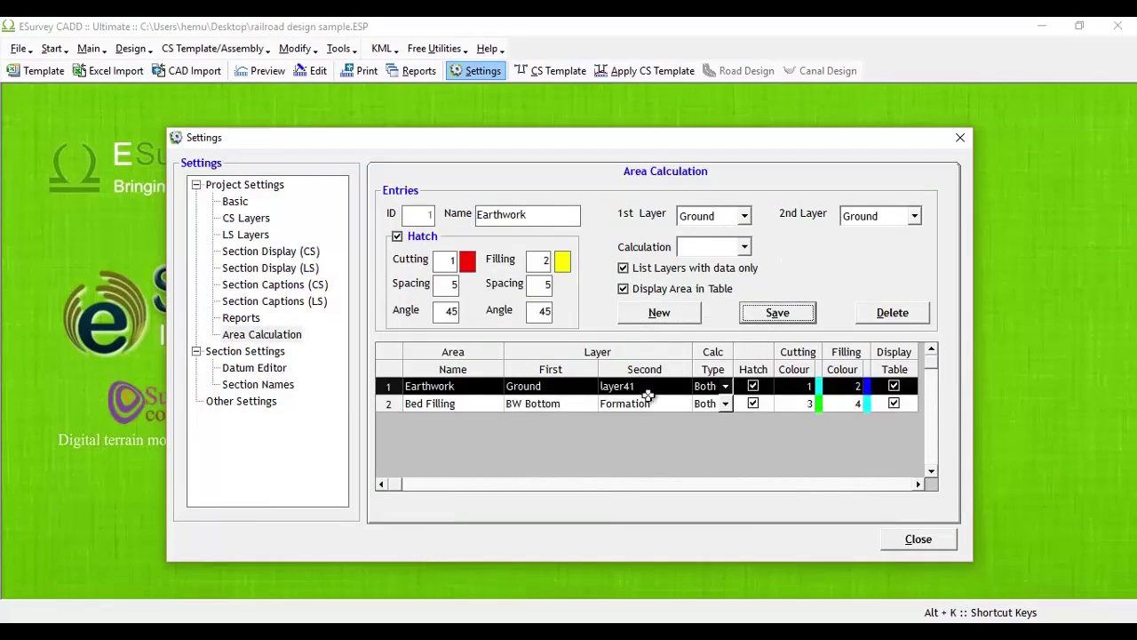
- Save the Bed Filling combination (BW Bottom to Formation), then bring up the section preview
{"action": "left_click", "coordinate": [619, 405]}
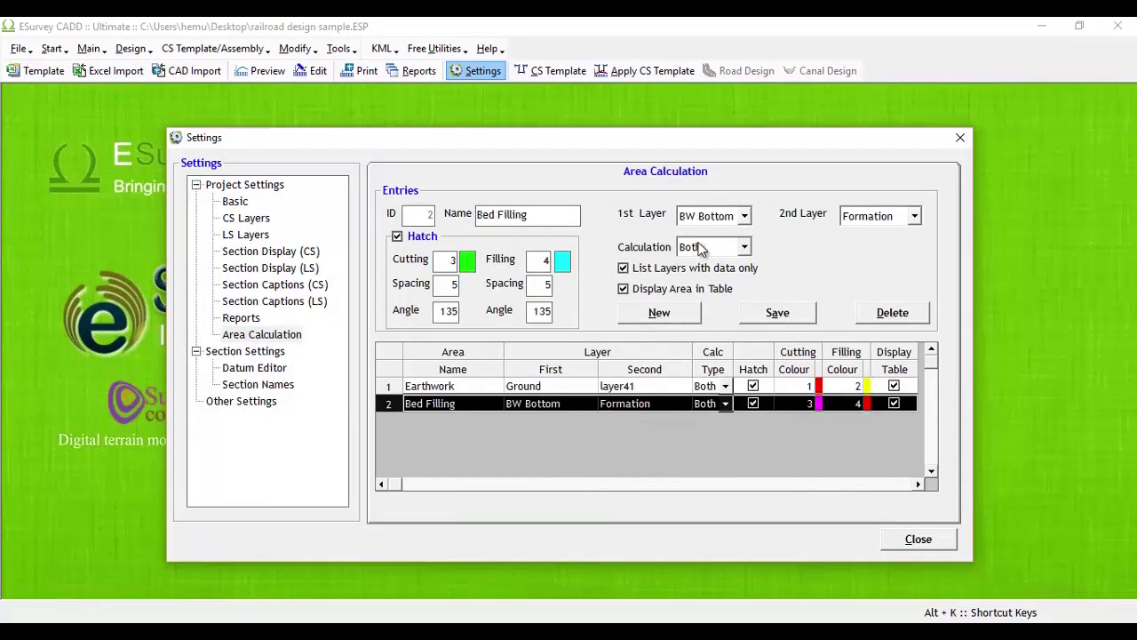
{"action": "left_click", "coordinate": [771, 319]}
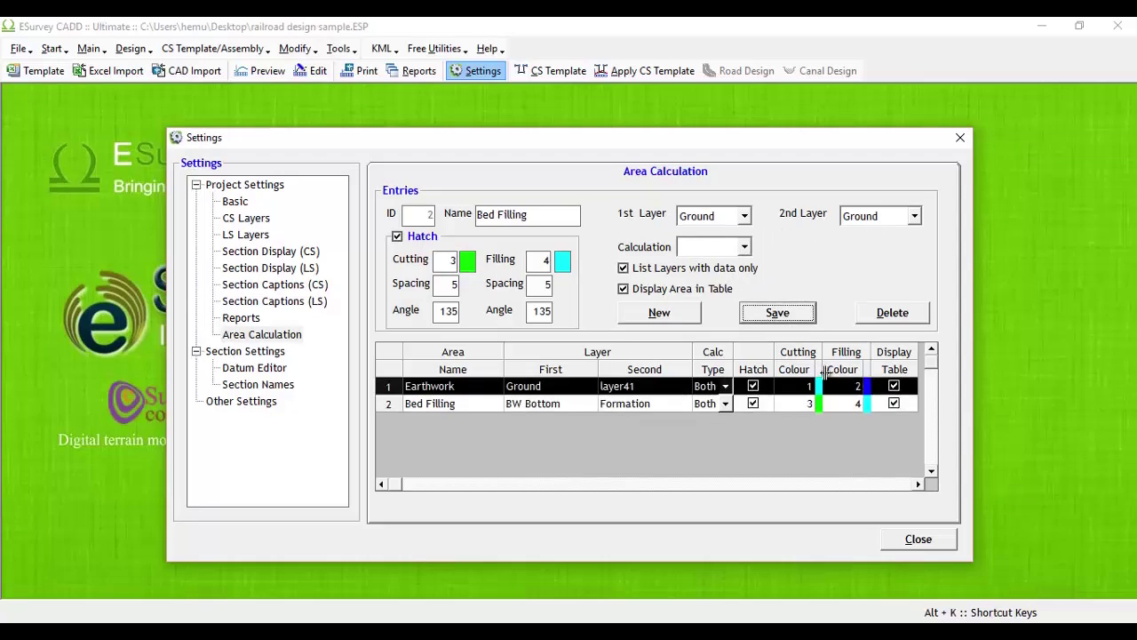
{"action": "left_click", "coordinate": [919, 539]}
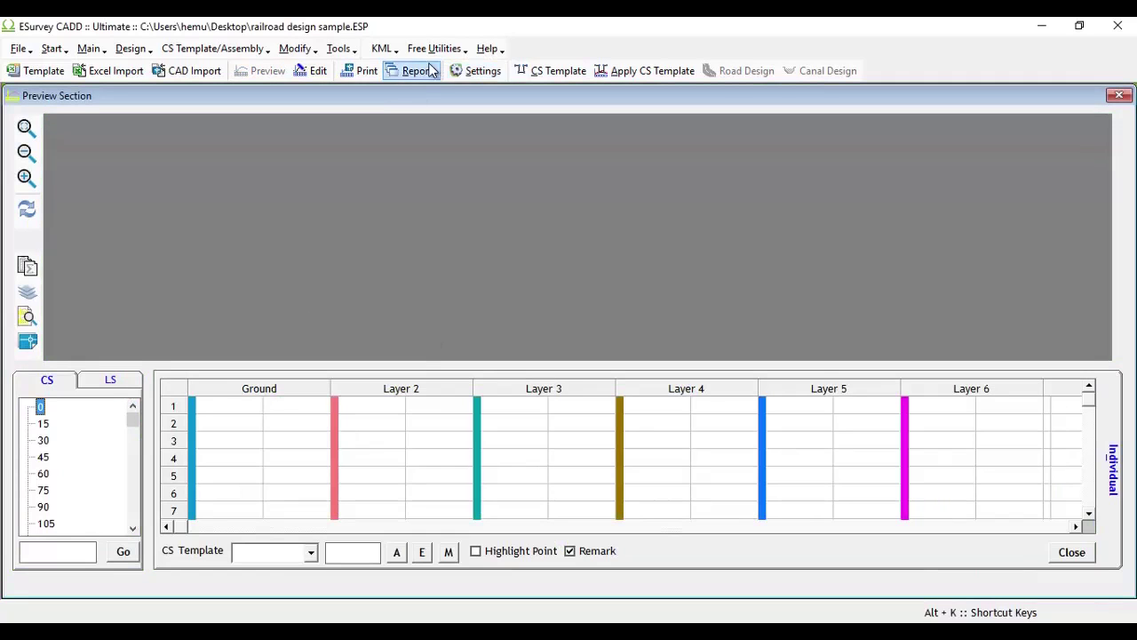
- Turn on Print Area Calculation in Section Display (CS) with the Summary Table format
{"action": "left_click", "coordinate": [475, 70]}
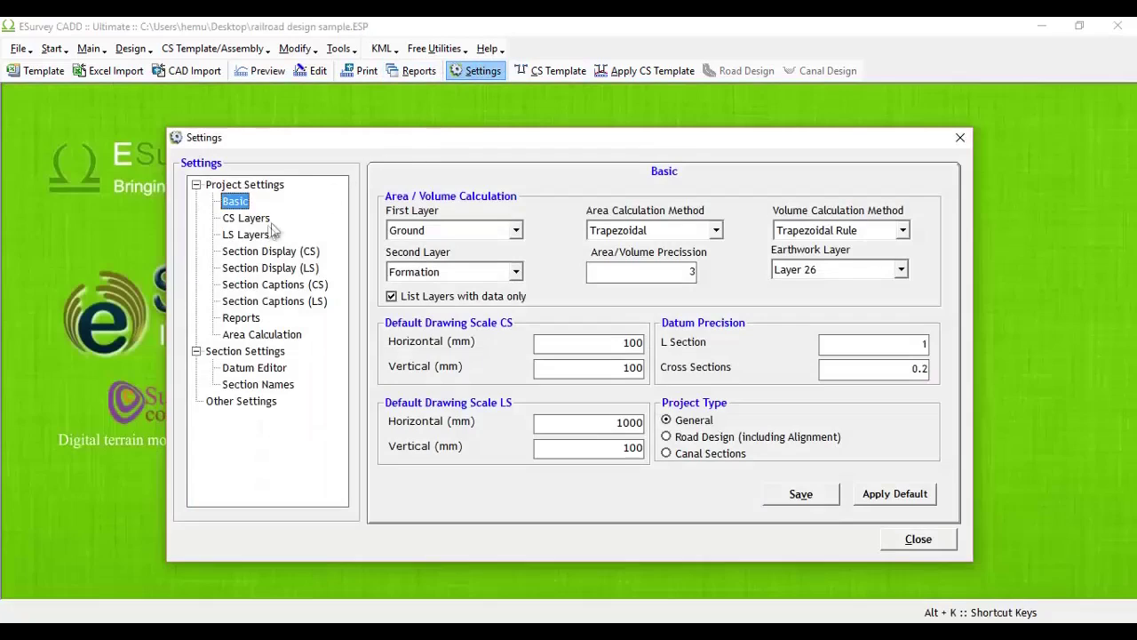
{"action": "left_click", "coordinate": [265, 253]}
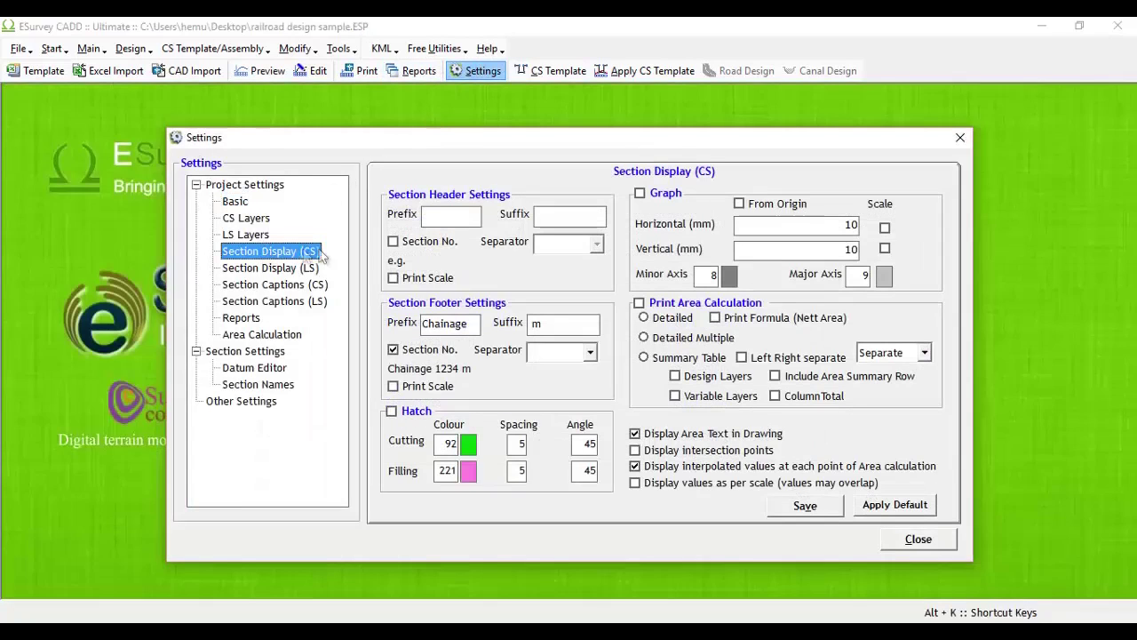
{"action": "left_click", "coordinate": [640, 304]}
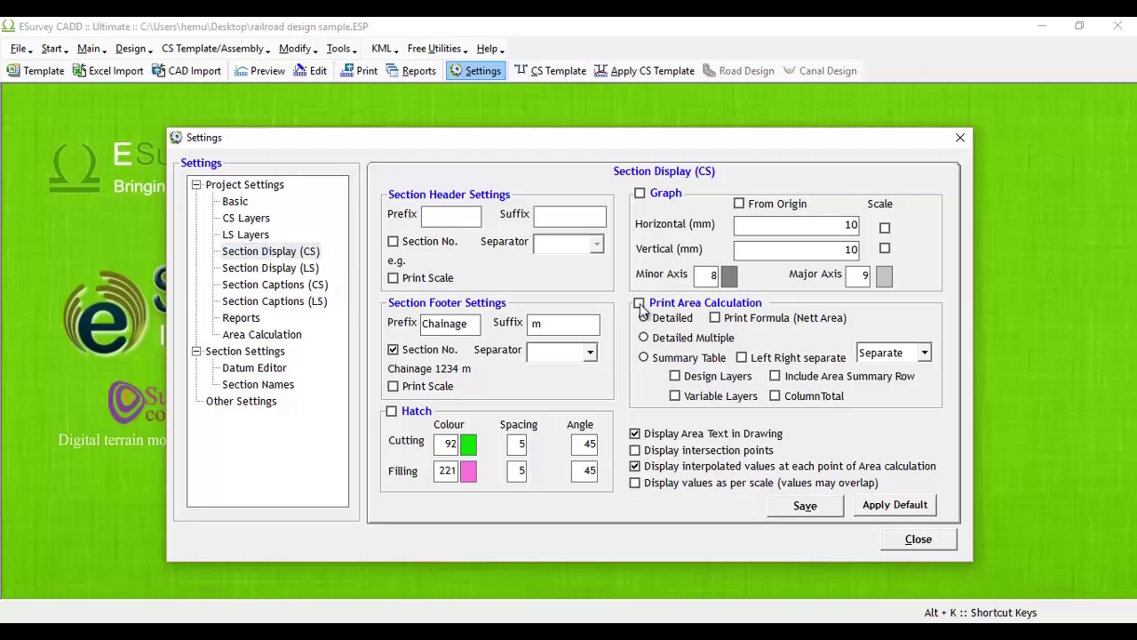
{"action": "left_click", "coordinate": [643, 358]}
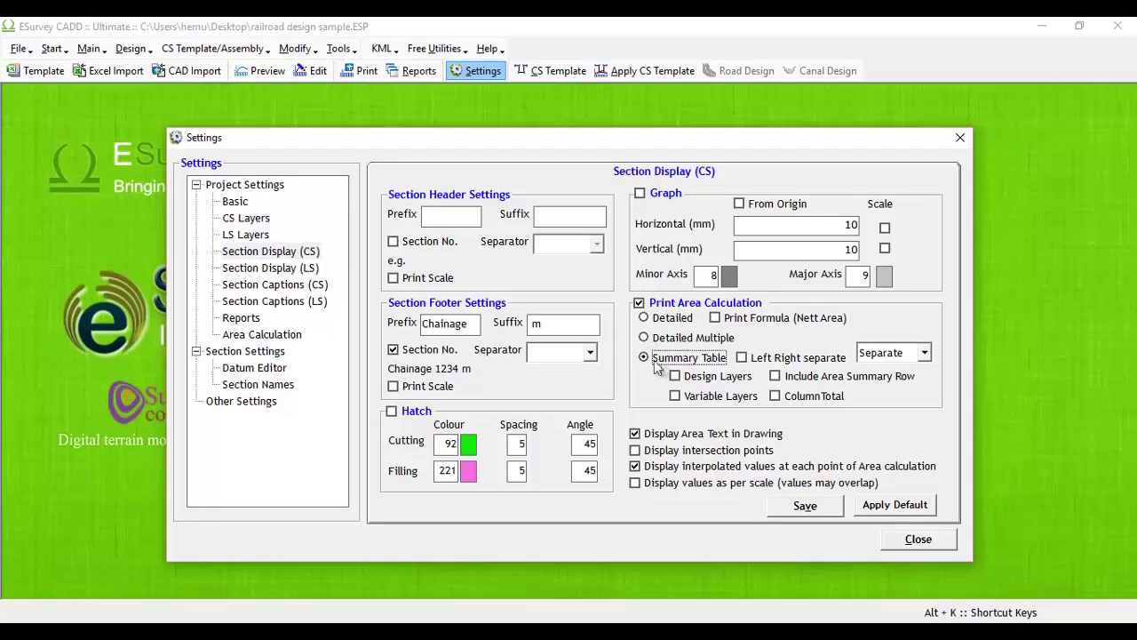
{"action": "left_click", "coordinate": [824, 508]}
{"action": "key", "text": "Return"}
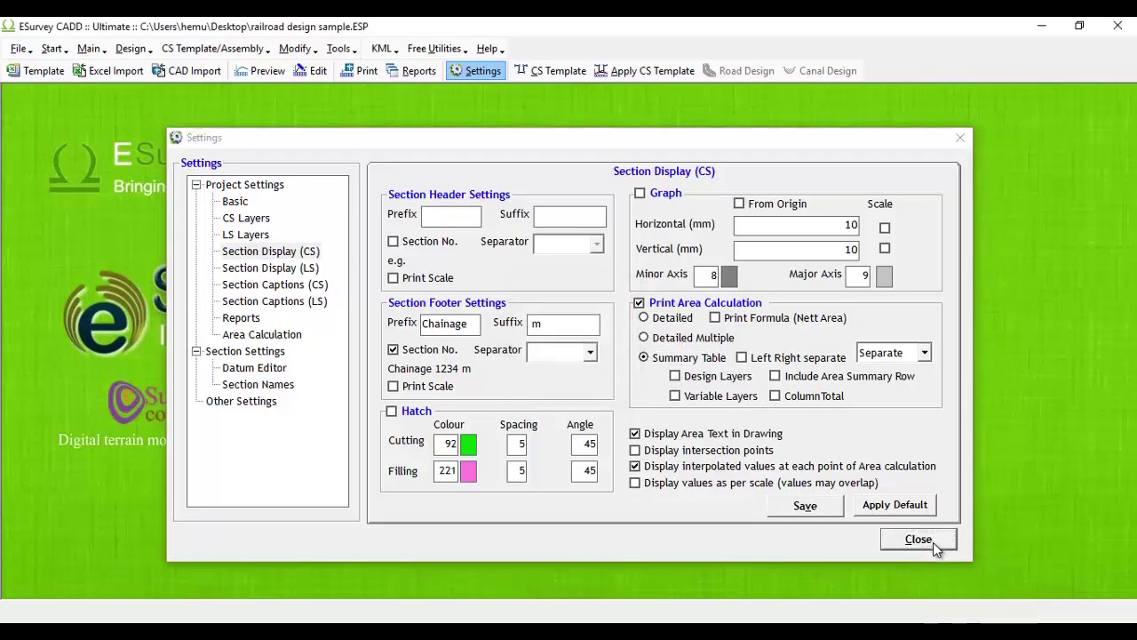
- Close settings and zoom to extents so the full cross-section with 72.121 filling shows
{"action": "left_click", "coordinate": [933, 542]}
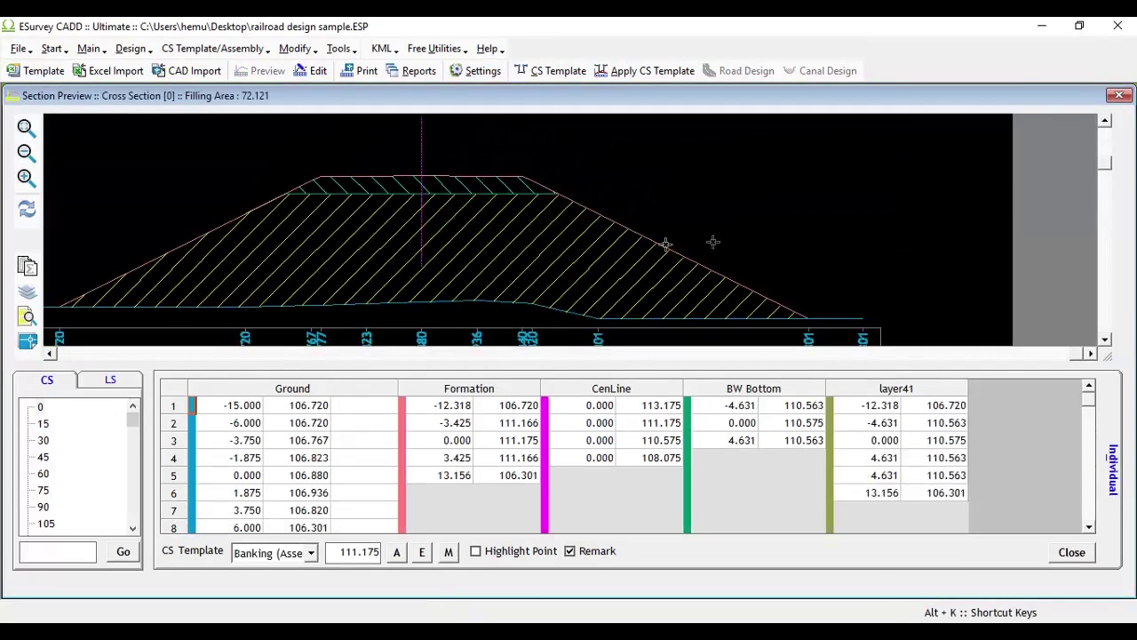
{"action": "left_click", "coordinate": [25, 128]}
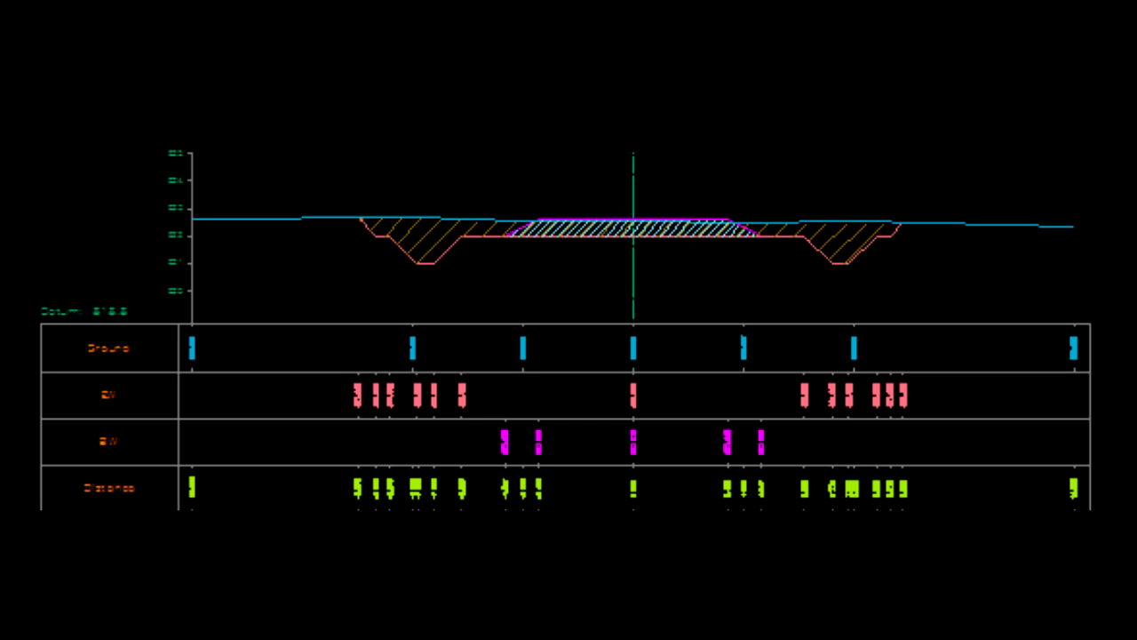